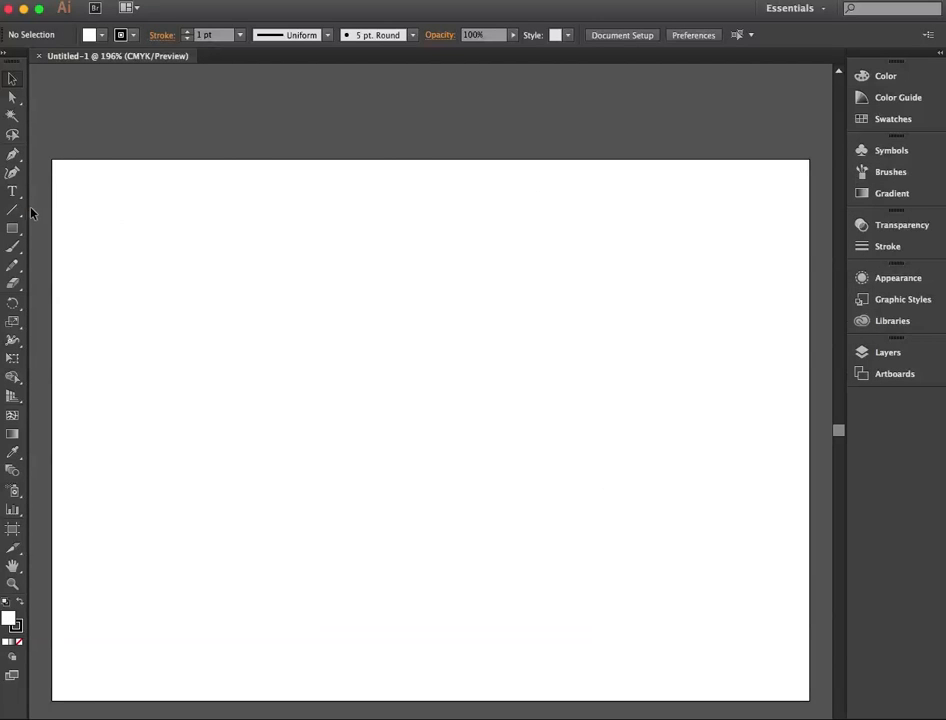
Step: Show only the color, gradient, and pattern swatches and the color groups in turn, and return to showing all swatches
click(866, 120)
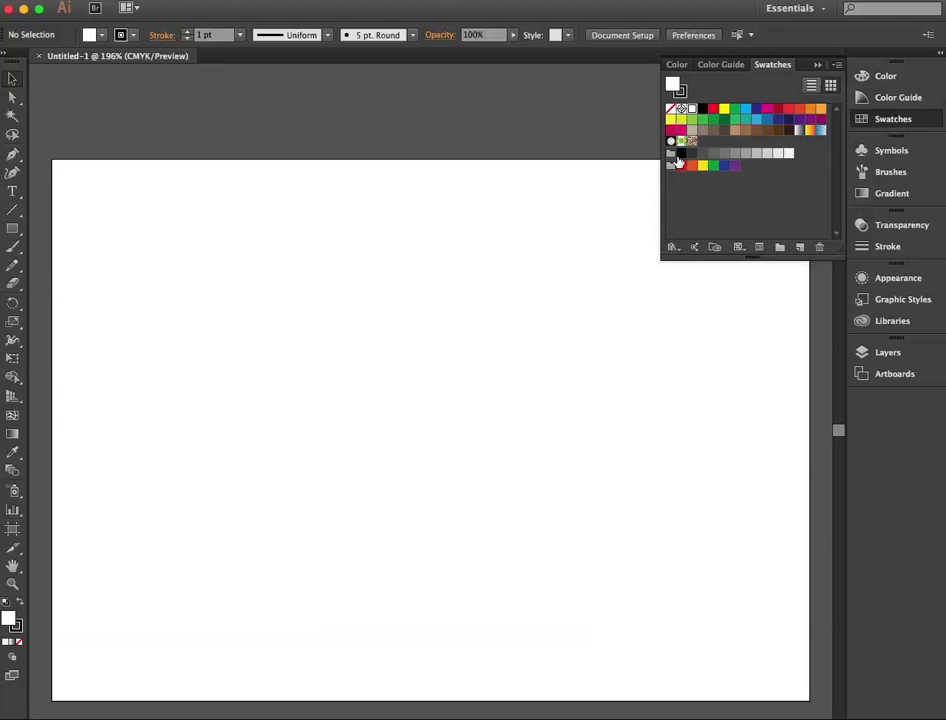
click(733, 252)
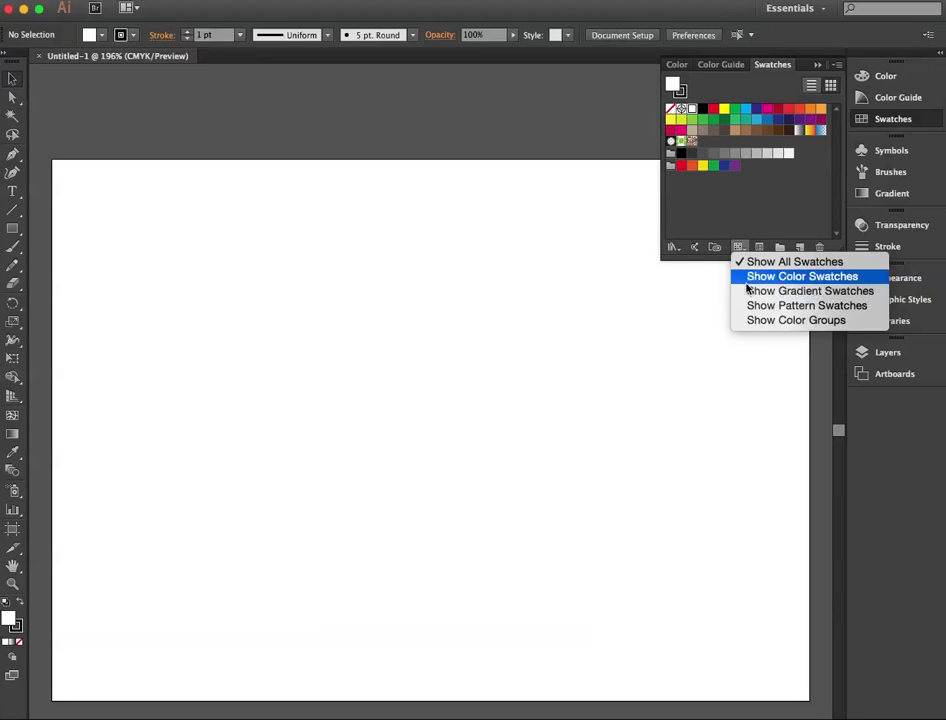
click(746, 277)
click(739, 250)
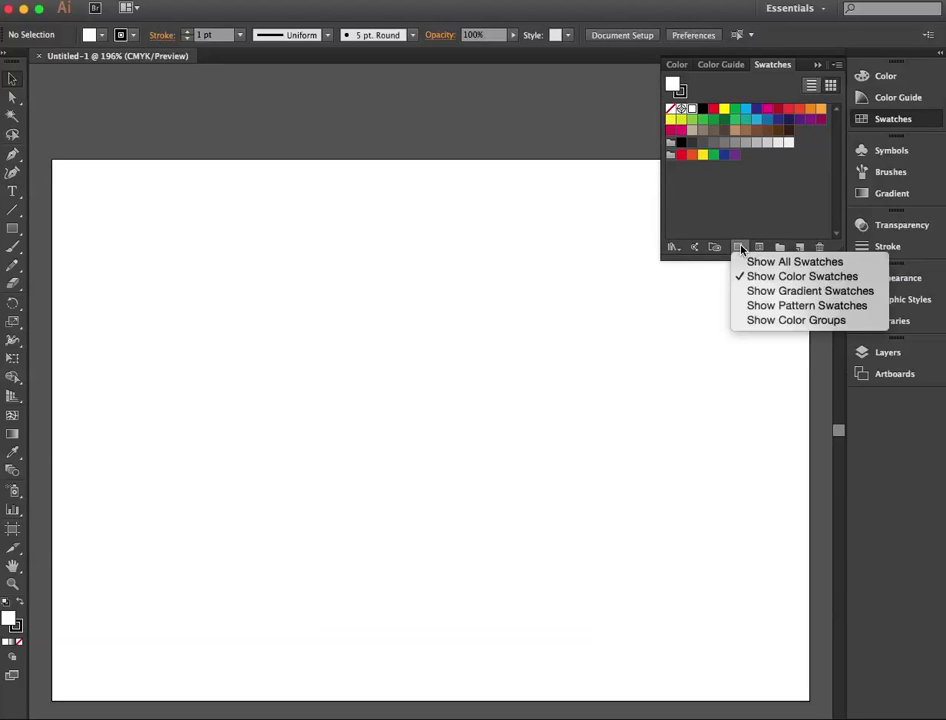
click(742, 290)
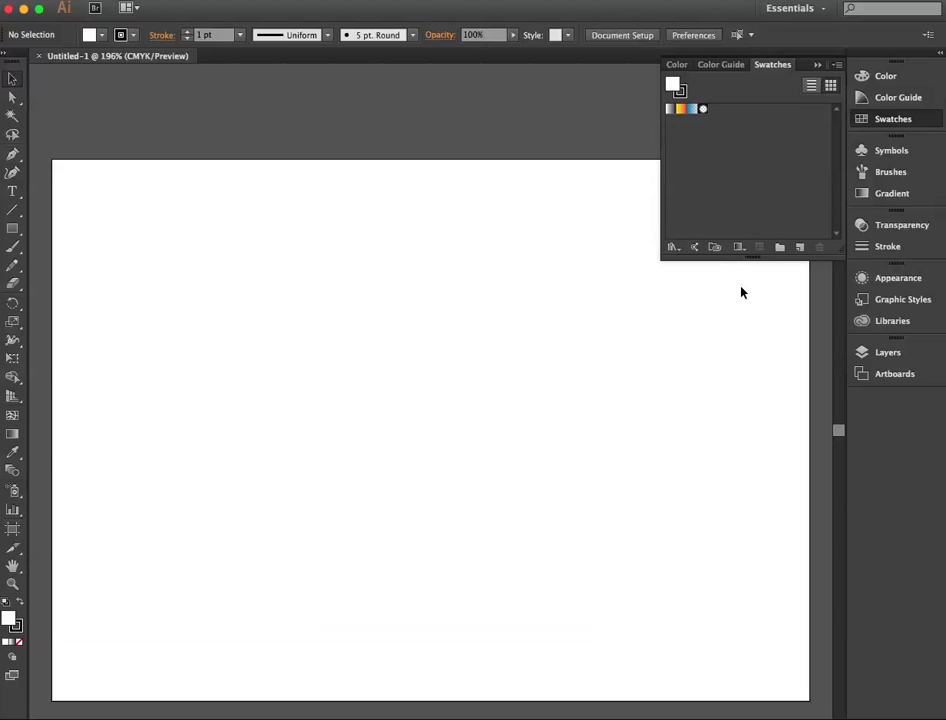
click(737, 249)
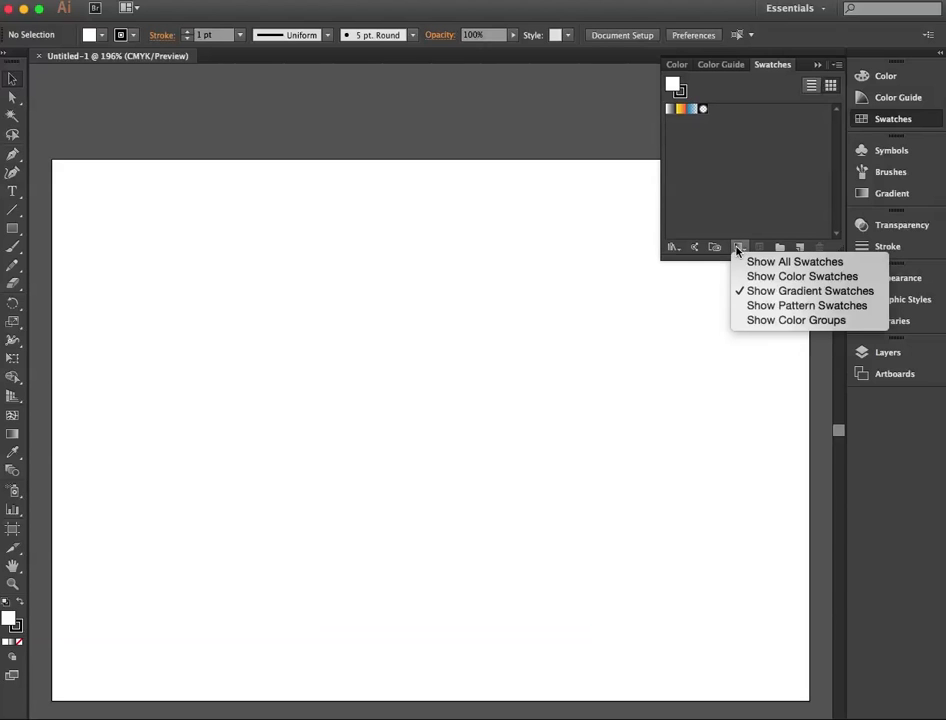
click(743, 305)
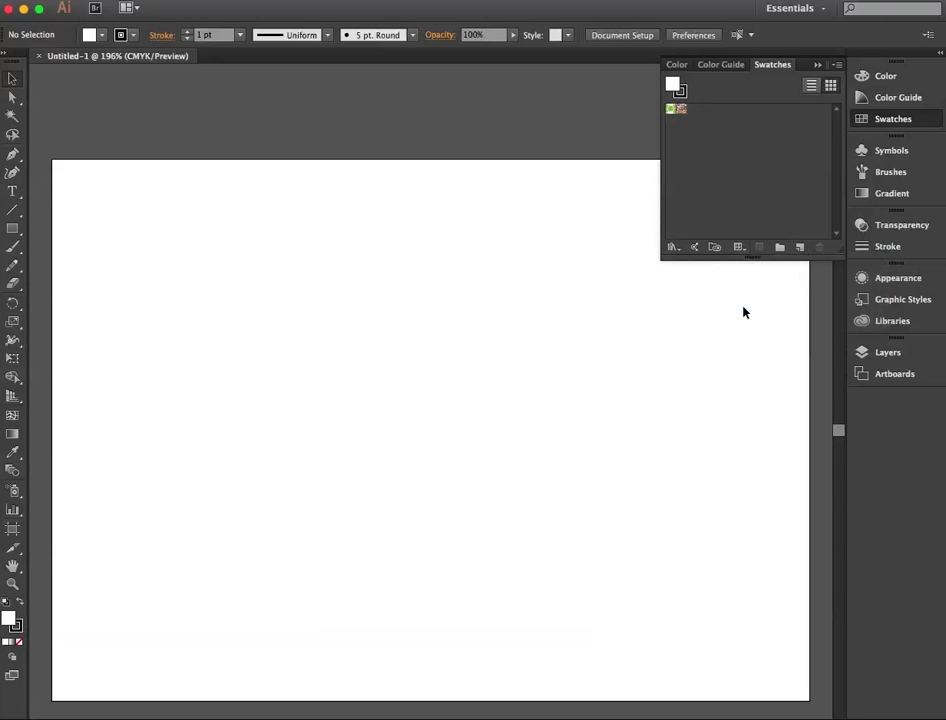
click(739, 248)
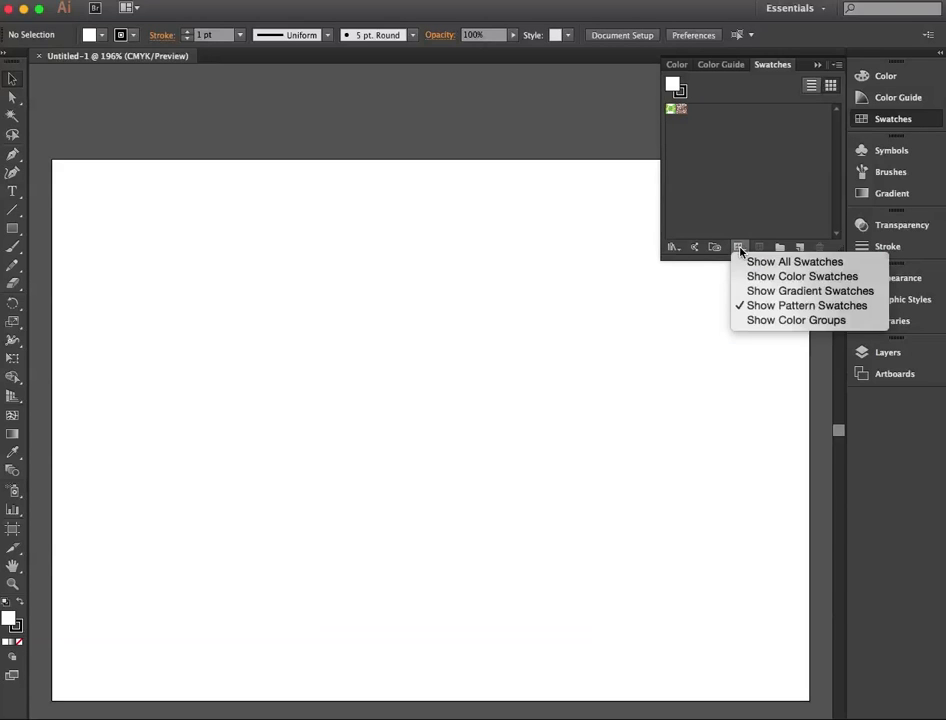
click(743, 321)
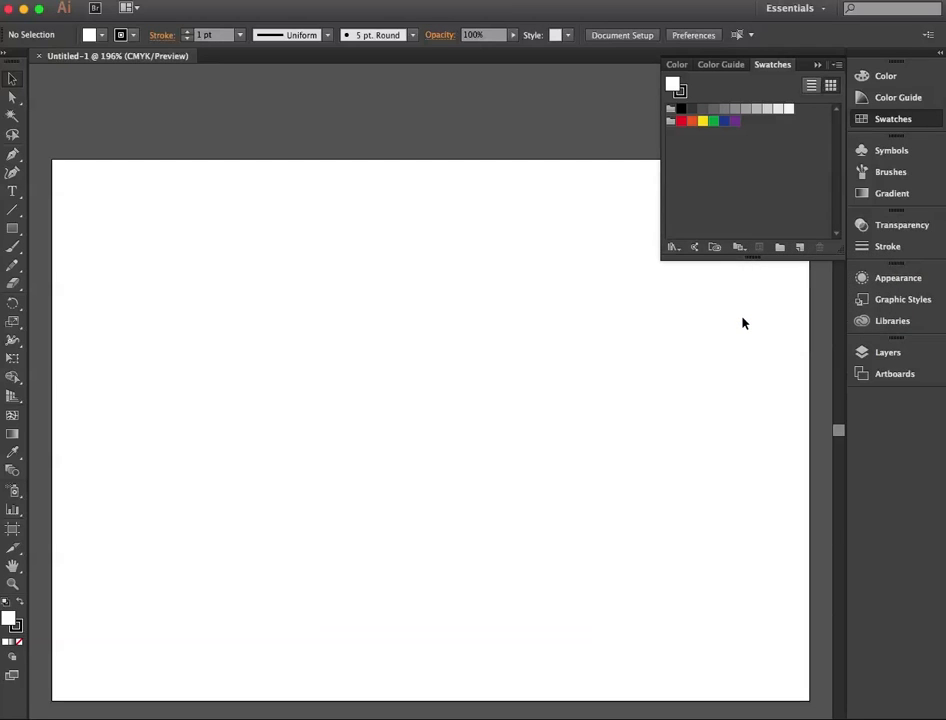
click(741, 252)
click(741, 263)
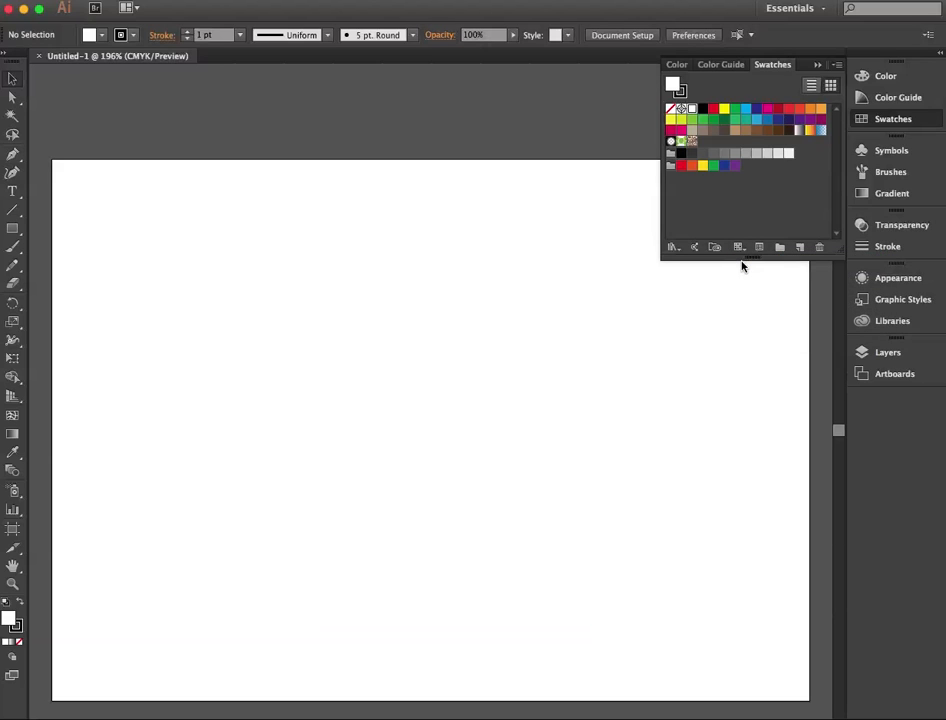
Step: Choose the dark green swatch (C=90 M=30 Y=95 K=30) as the fill and open its swatch options
click(724, 120)
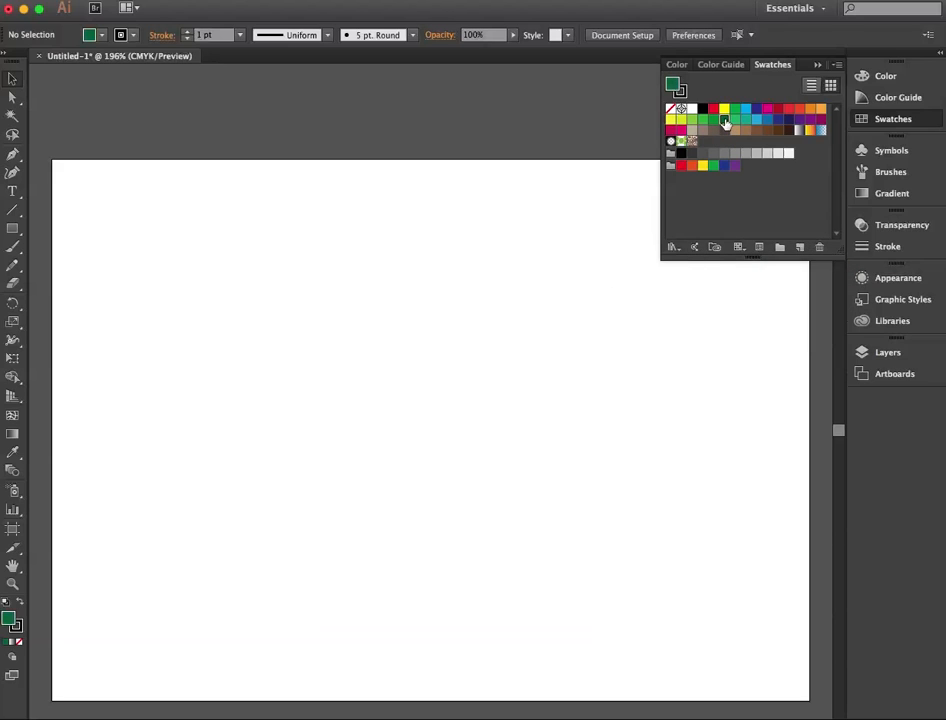
double_click(725, 121)
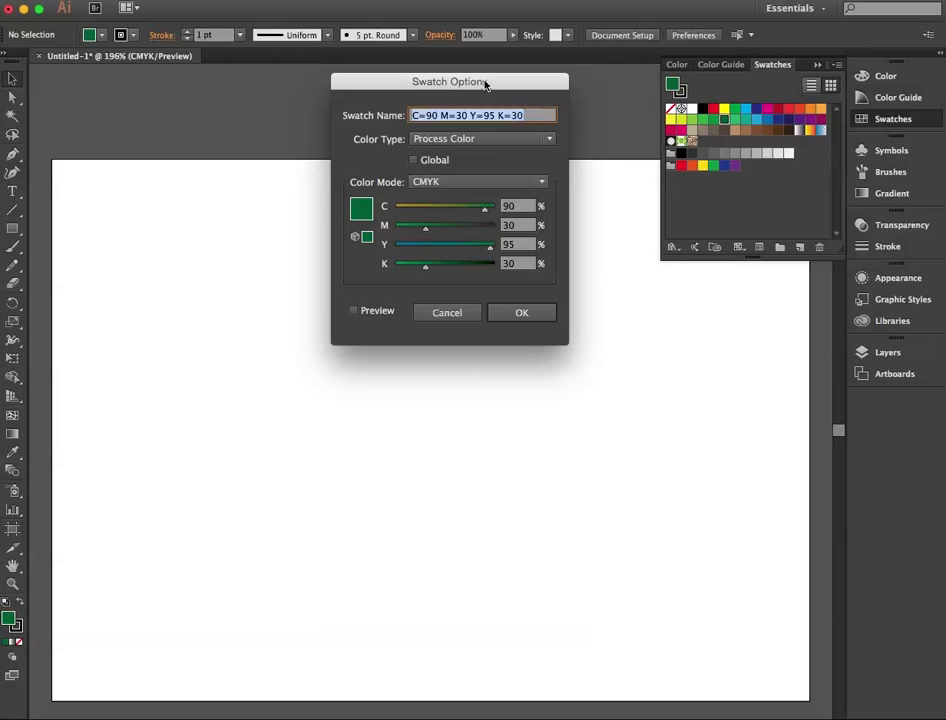
drag(486, 84, 557, 146)
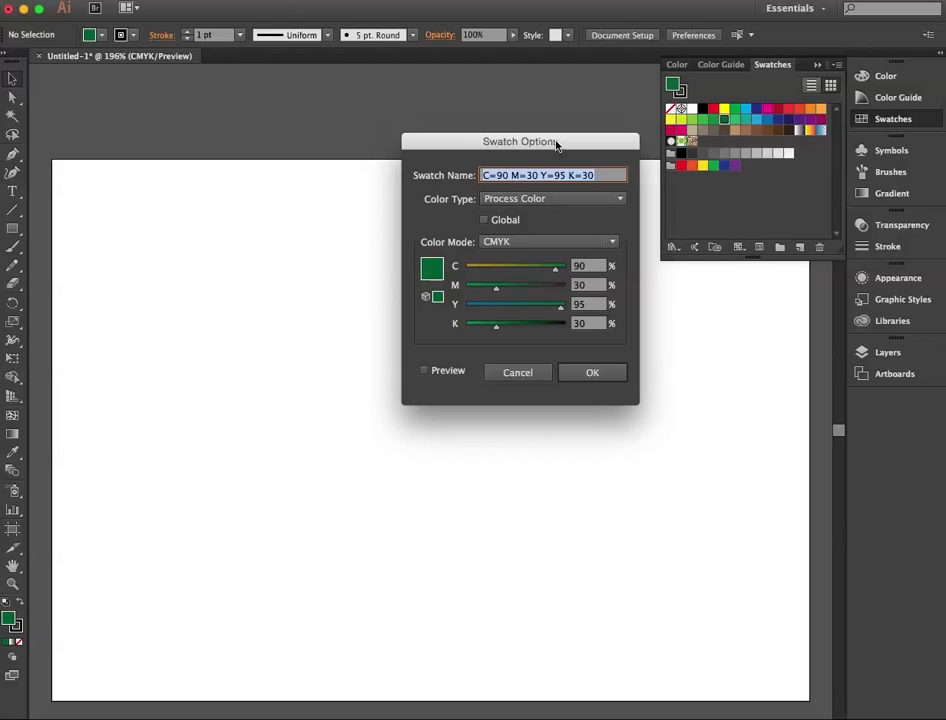
Step: Compare the green swatch's values in RGB and CMYK color modes, ending in CMYK
click(576, 241)
click(576, 275)
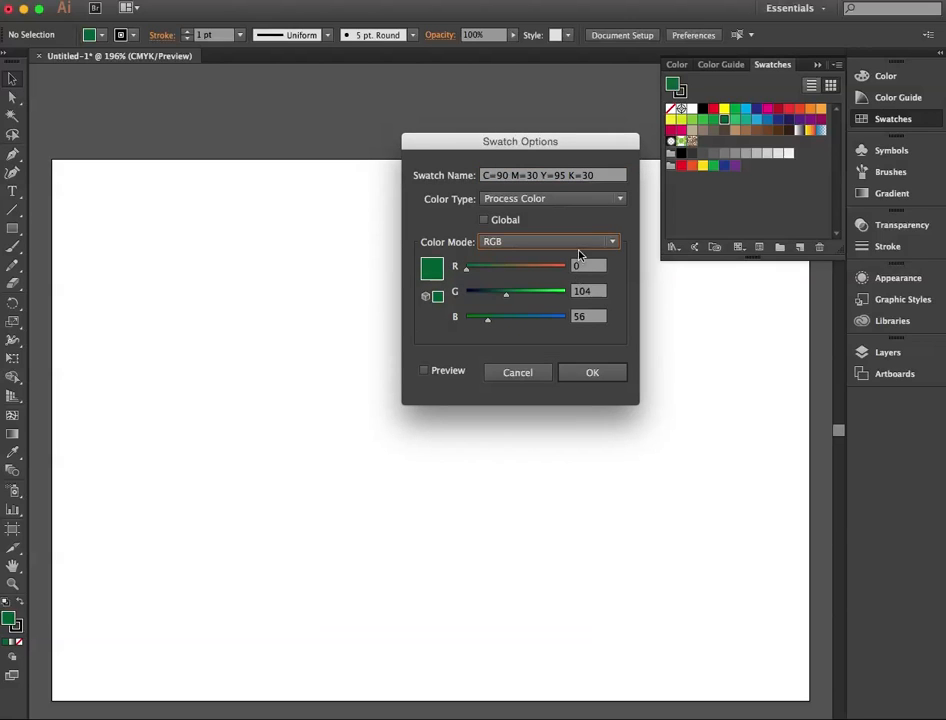
click(581, 247)
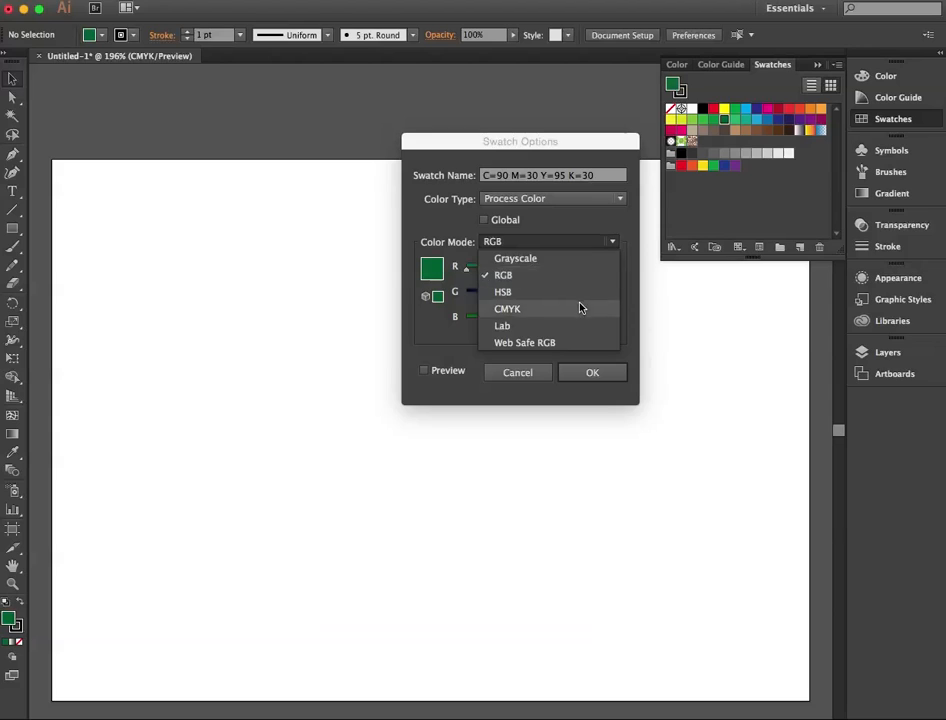
click(580, 306)
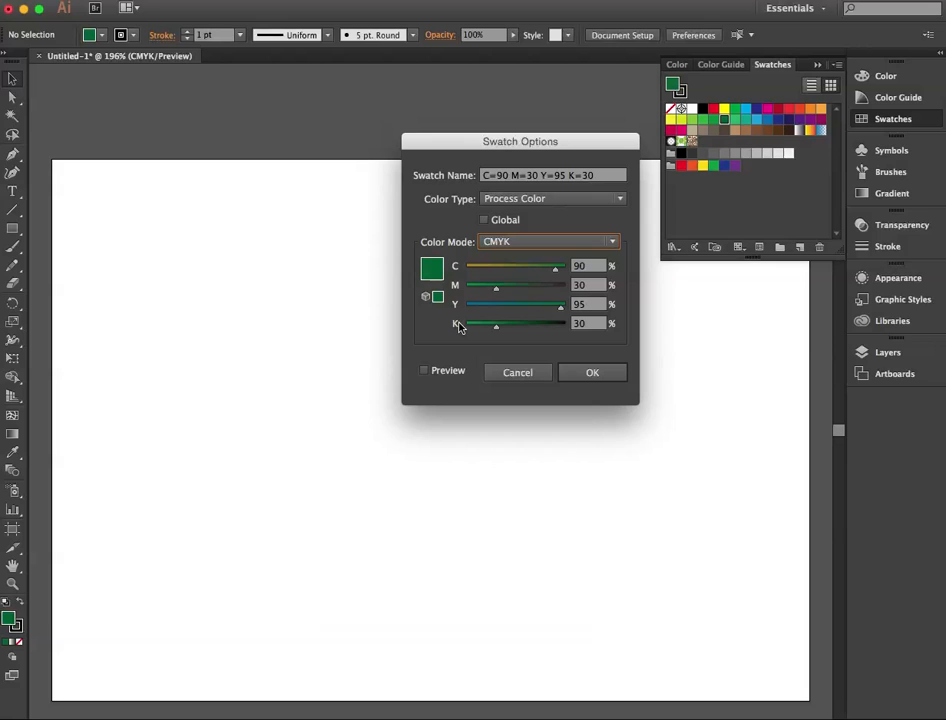
click(541, 243)
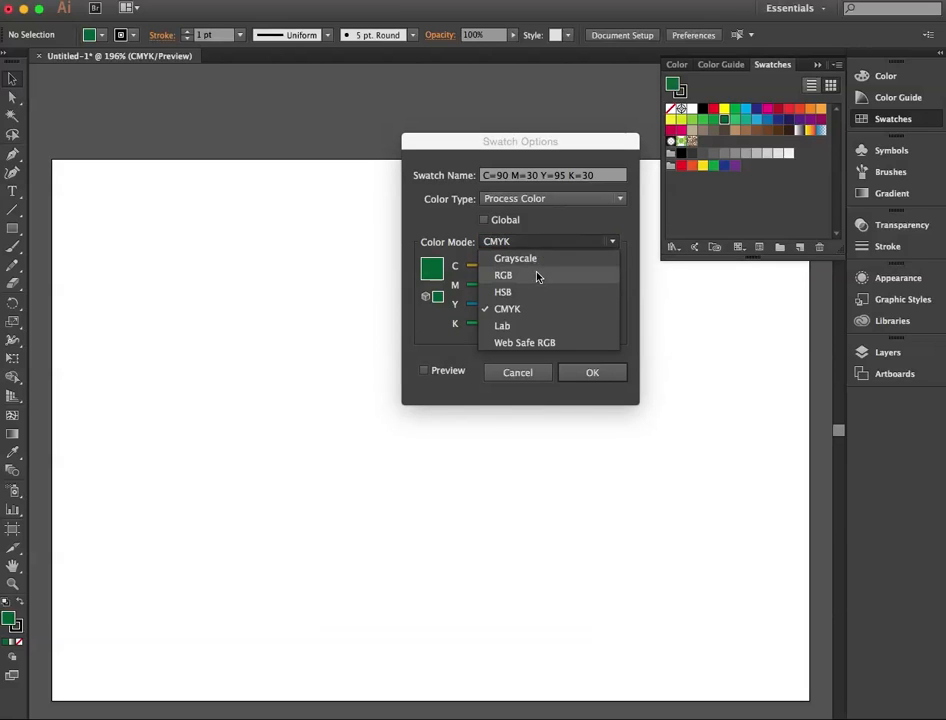
click(539, 275)
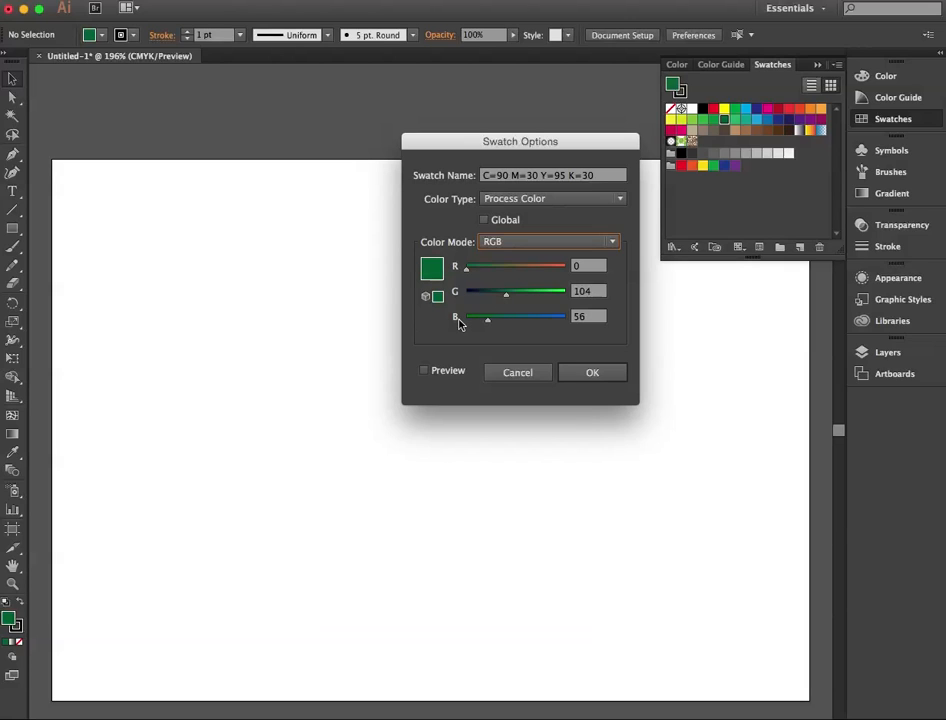
click(527, 244)
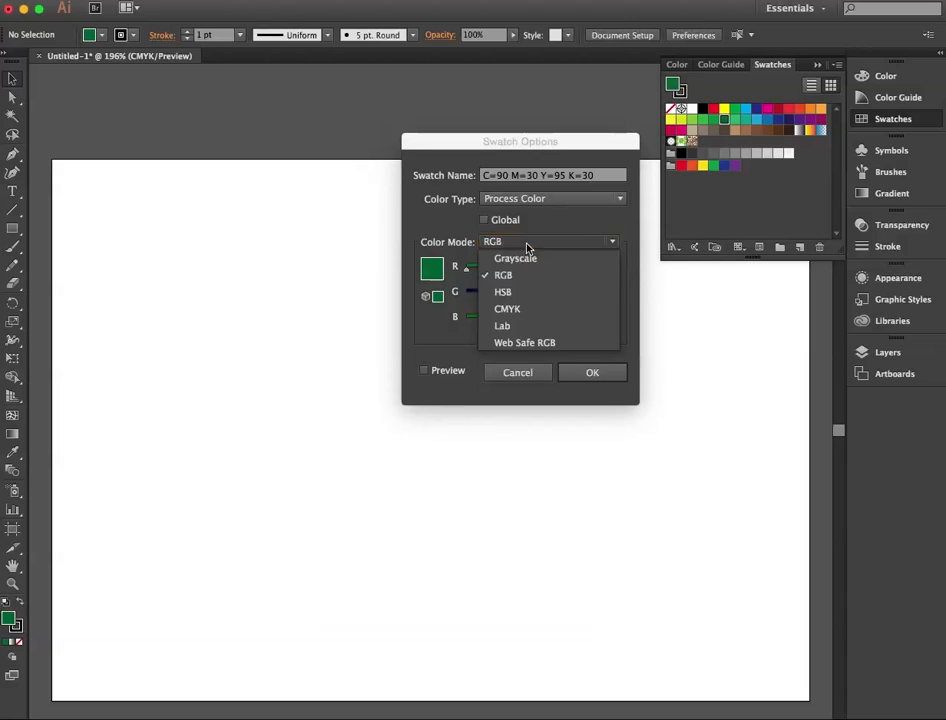
click(528, 308)
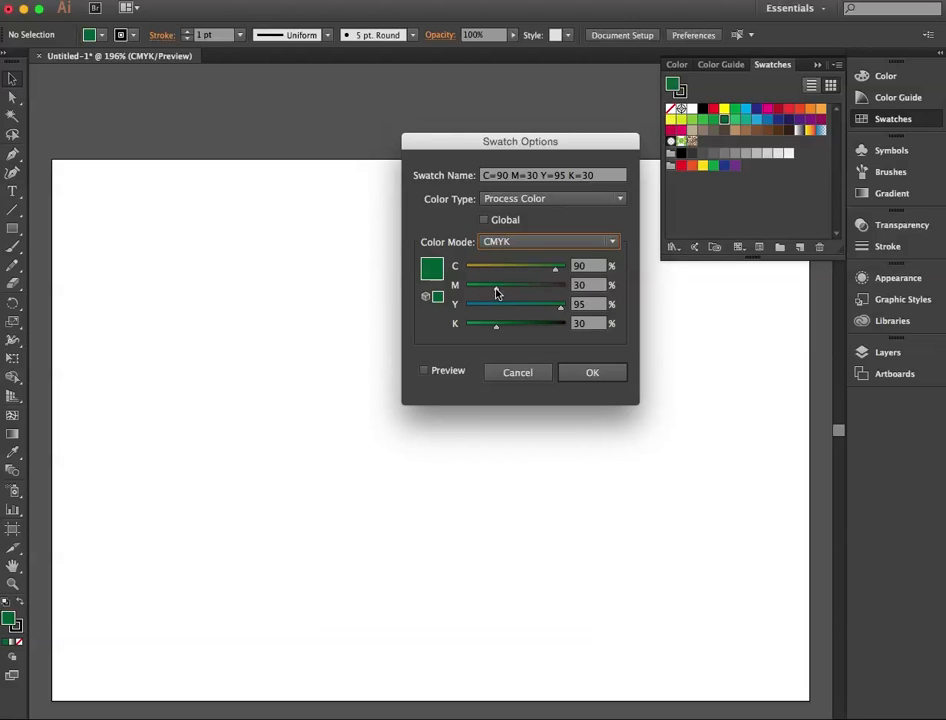
Step: Try different CMYK mixes for the swatch, ending with C 0, M 100, Y 100 and K 0 percent
drag(497, 291, 473, 288)
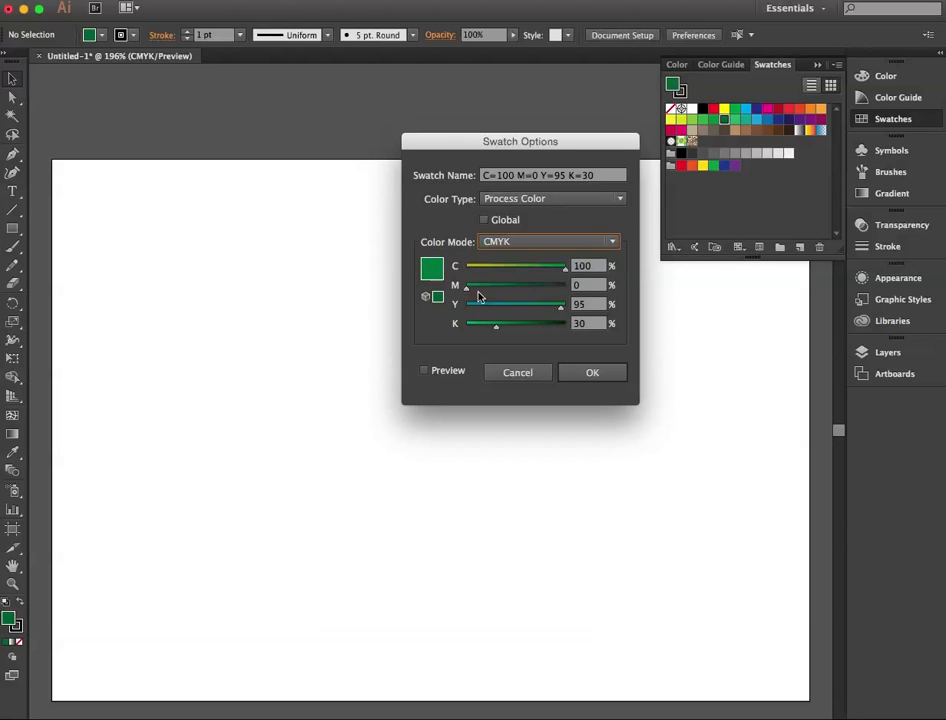
drag(560, 313, 435, 327)
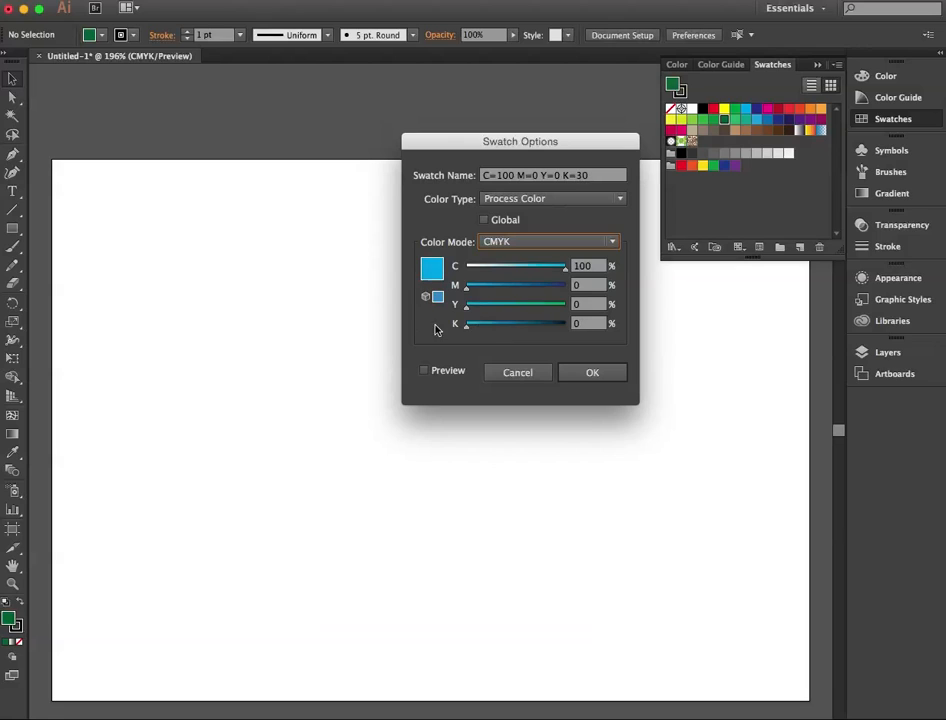
drag(469, 291, 583, 313)
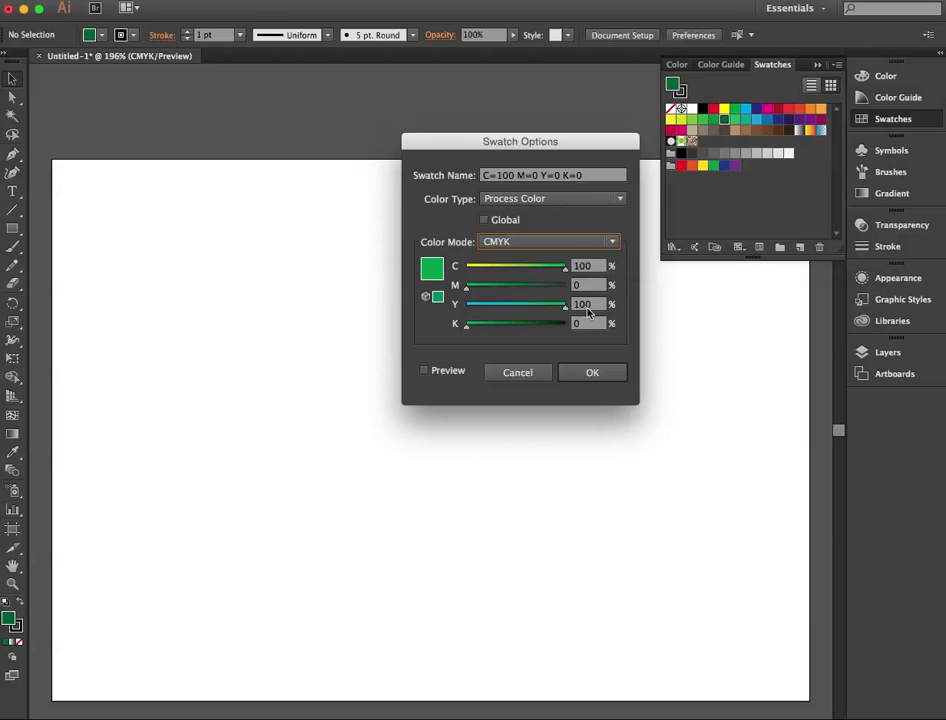
drag(565, 305, 466, 306)
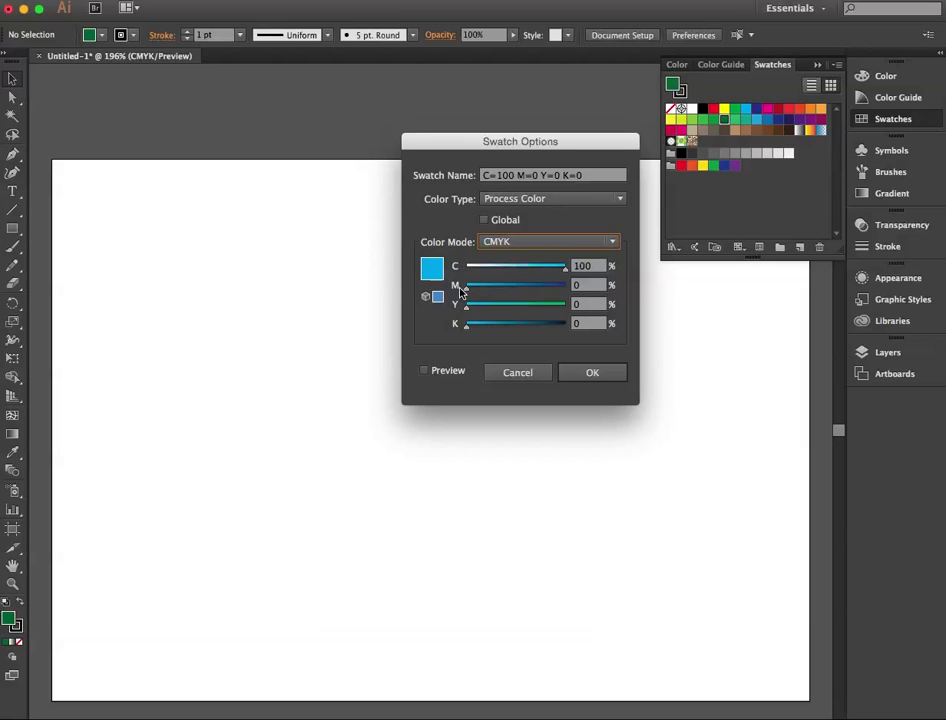
mouse_move(566, 265)
mouse_down()
mouse_move(466, 266)
mouse_move(565, 287)
mouse_up()
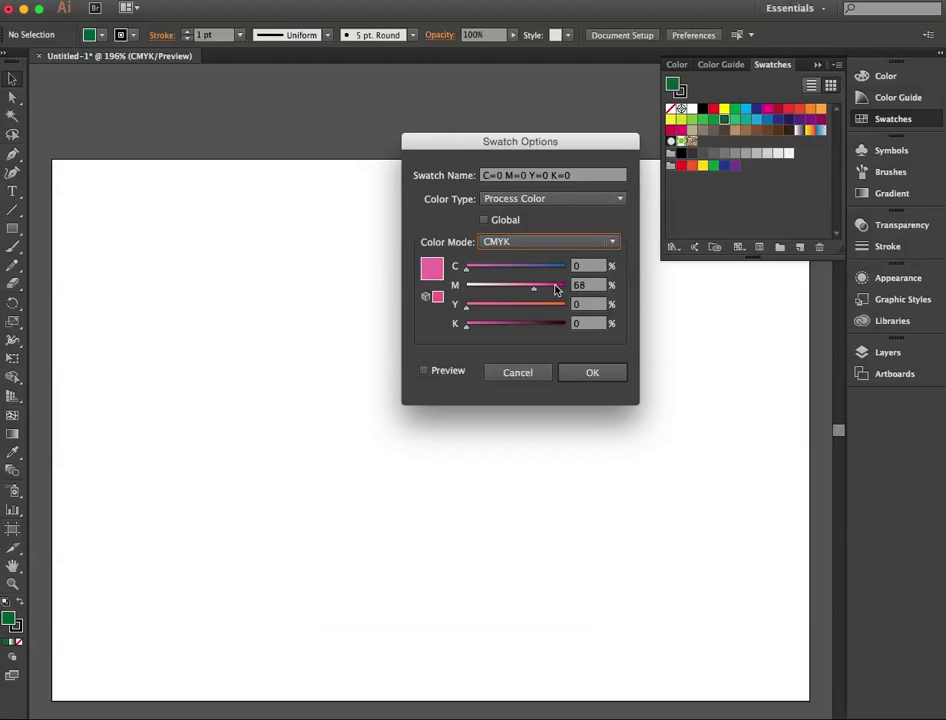
drag(466, 306, 594, 311)
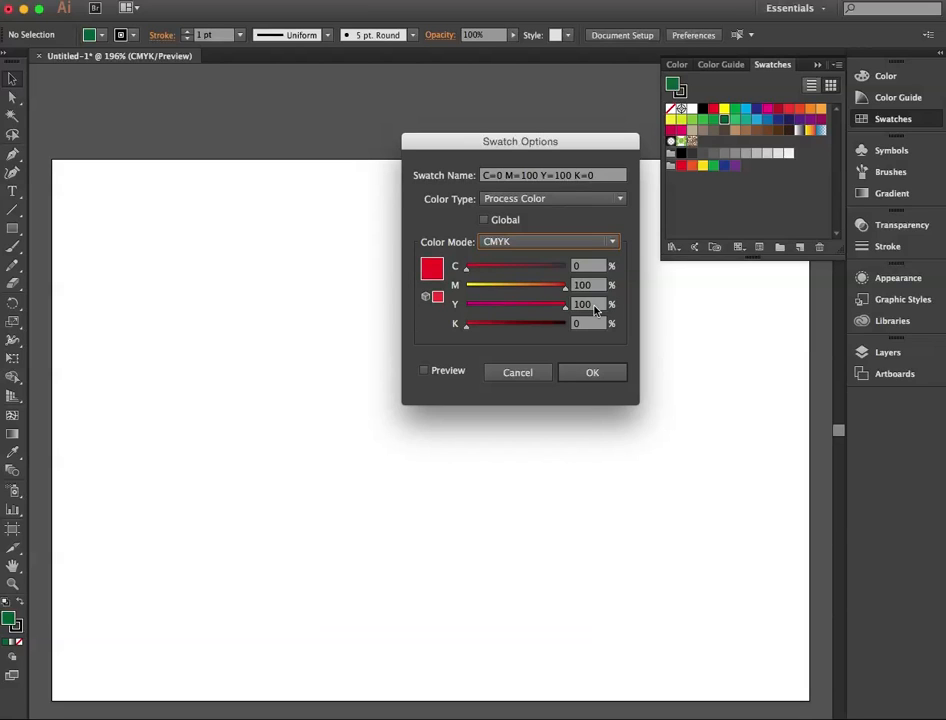
Step: Redefine the swatch in RGB mode as R 108, G 151, B 74 and apply the change
click(498, 241)
click(498, 274)
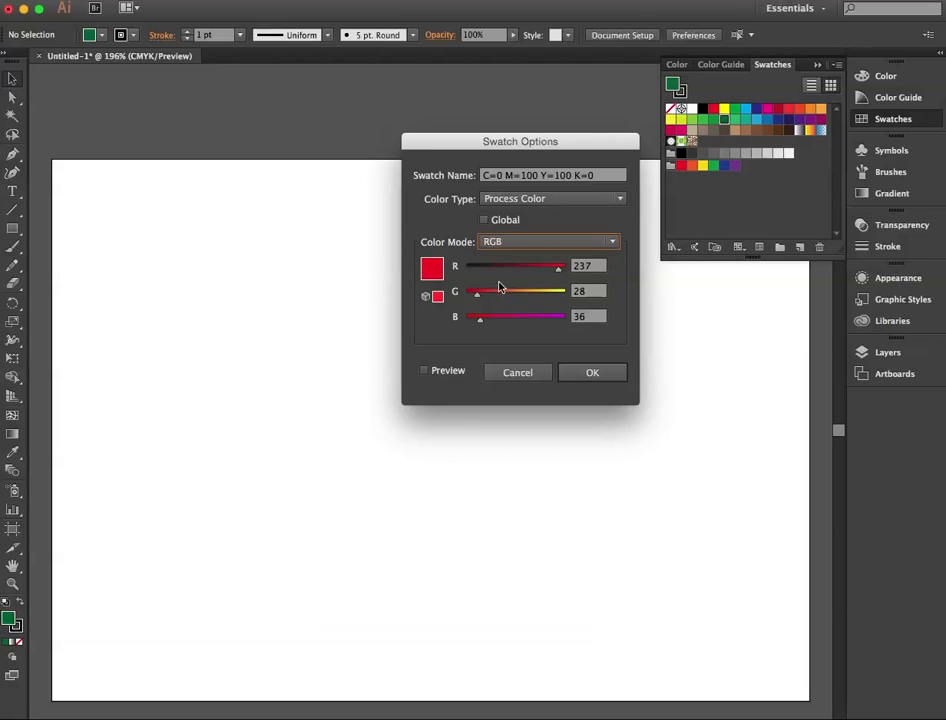
drag(559, 268, 522, 295)
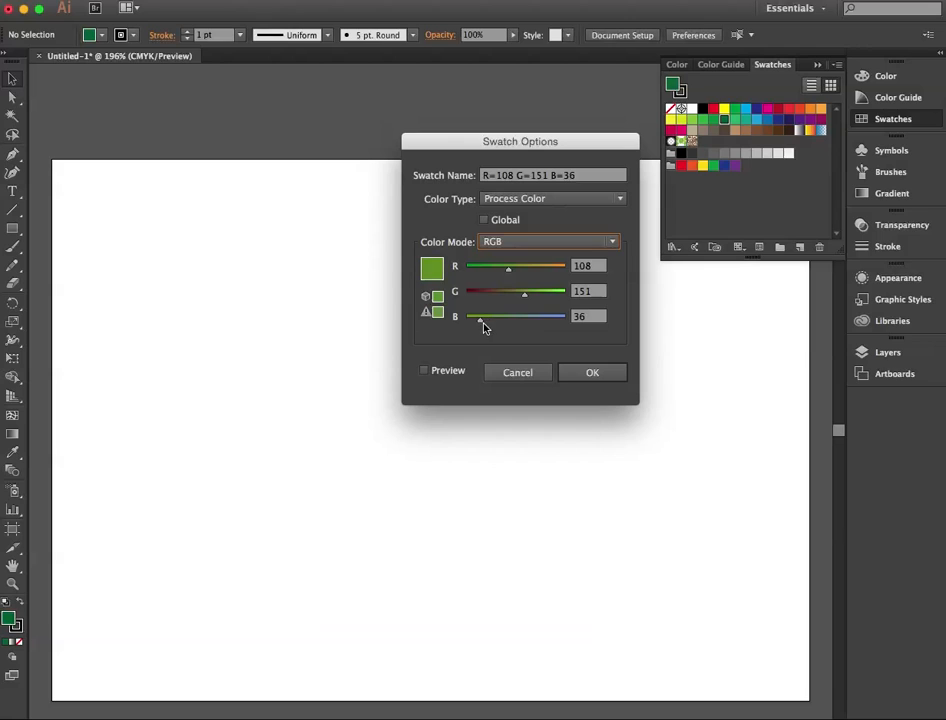
drag(481, 320, 498, 321)
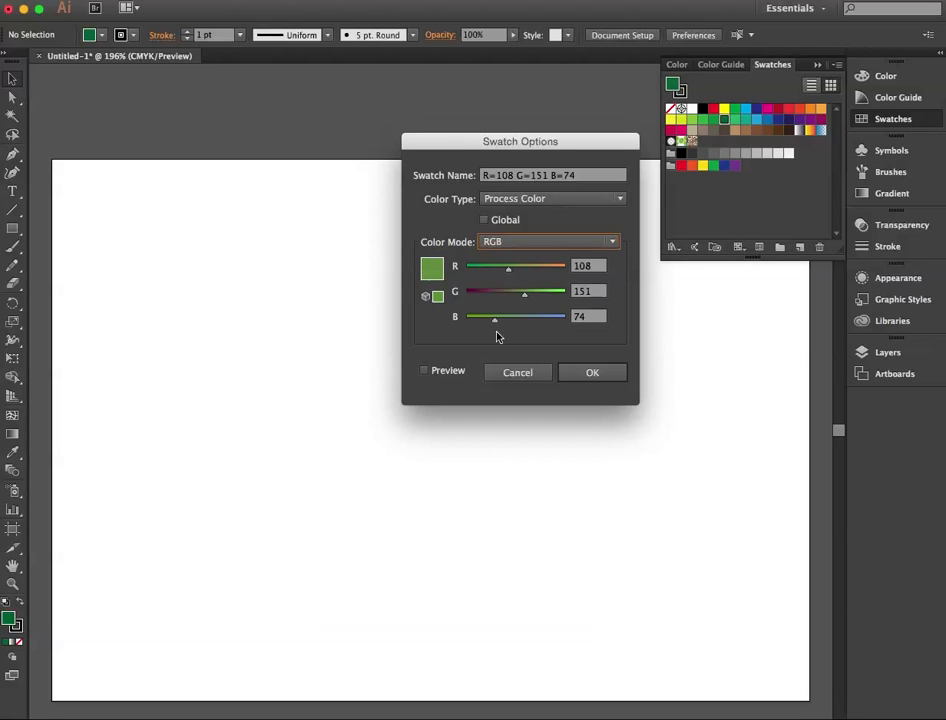
click(591, 372)
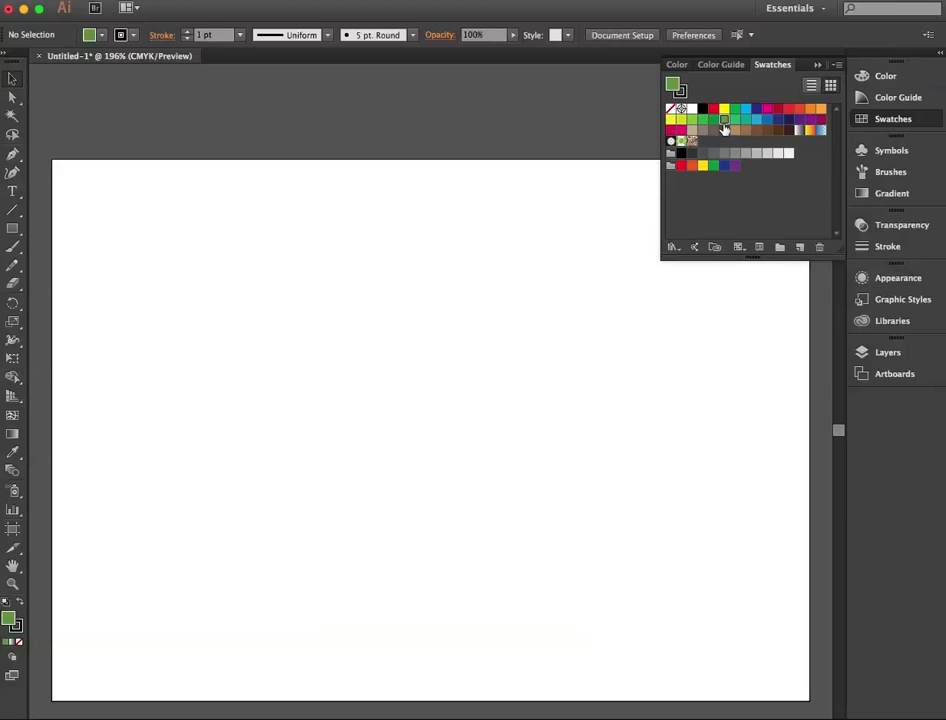
Step: Draw three separate rectangles descending diagonally across the artboard: a small one, a tall one about 0.94 by 1.65 in, and a larger, nearly square one
click(12, 228)
drag(137, 201, 181, 271)
mouse_move(250, 253)
mouse_down()
mouse_move(307, 404)
mouse_move(351, 431)
mouse_up()
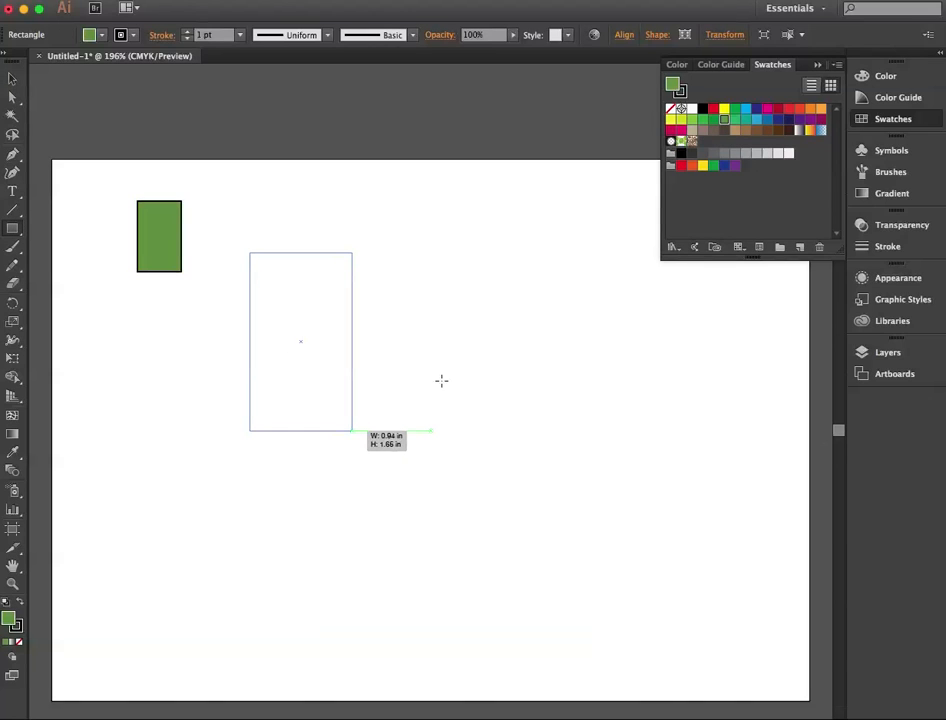
drag(446, 361, 622, 529)
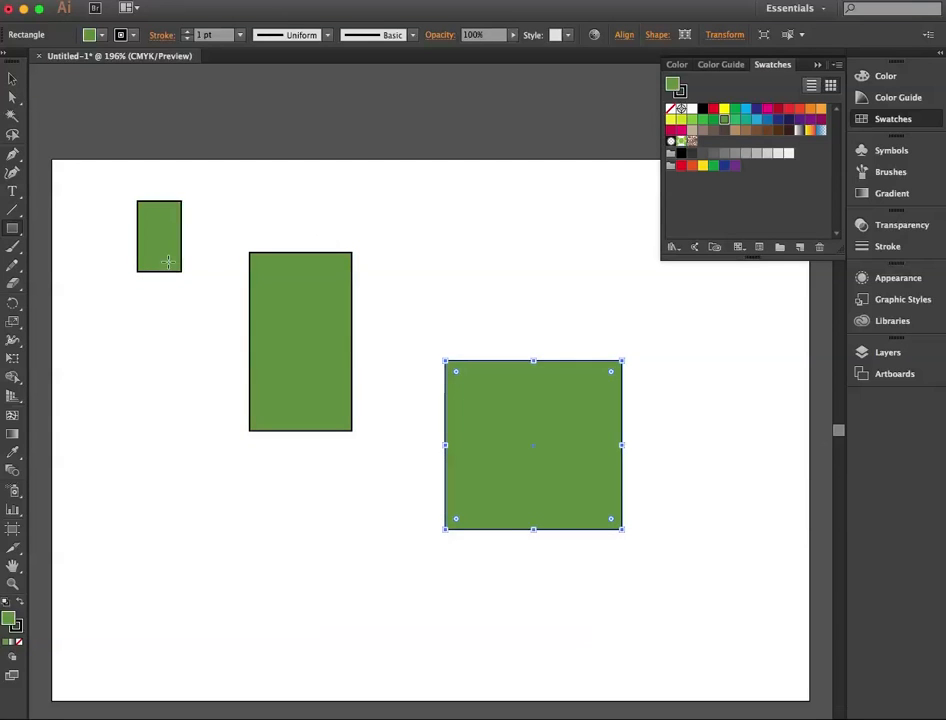
click(103, 37)
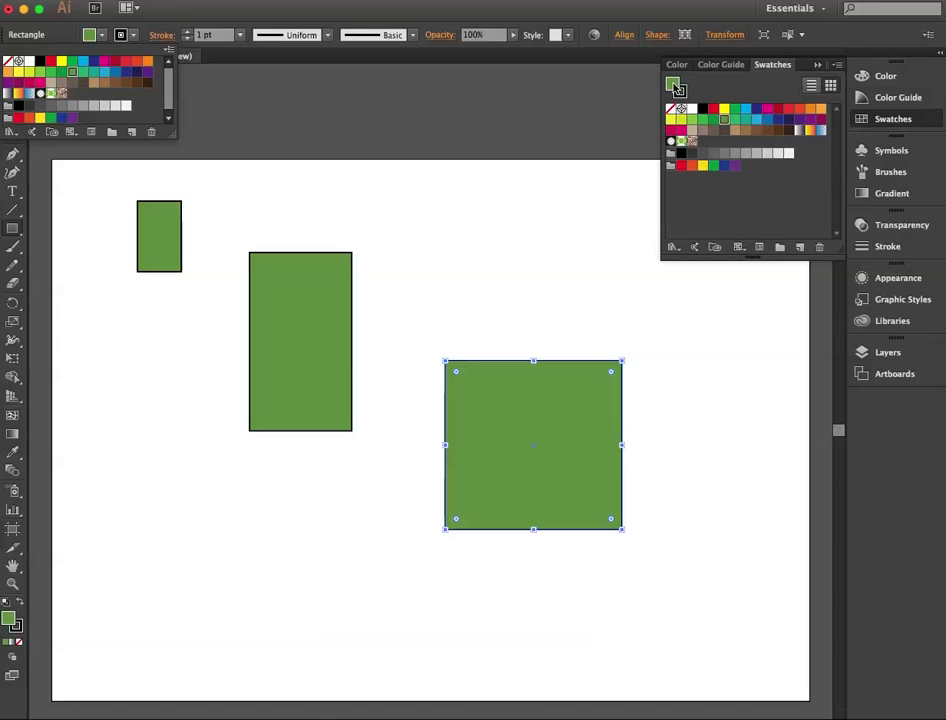
click(711, 91)
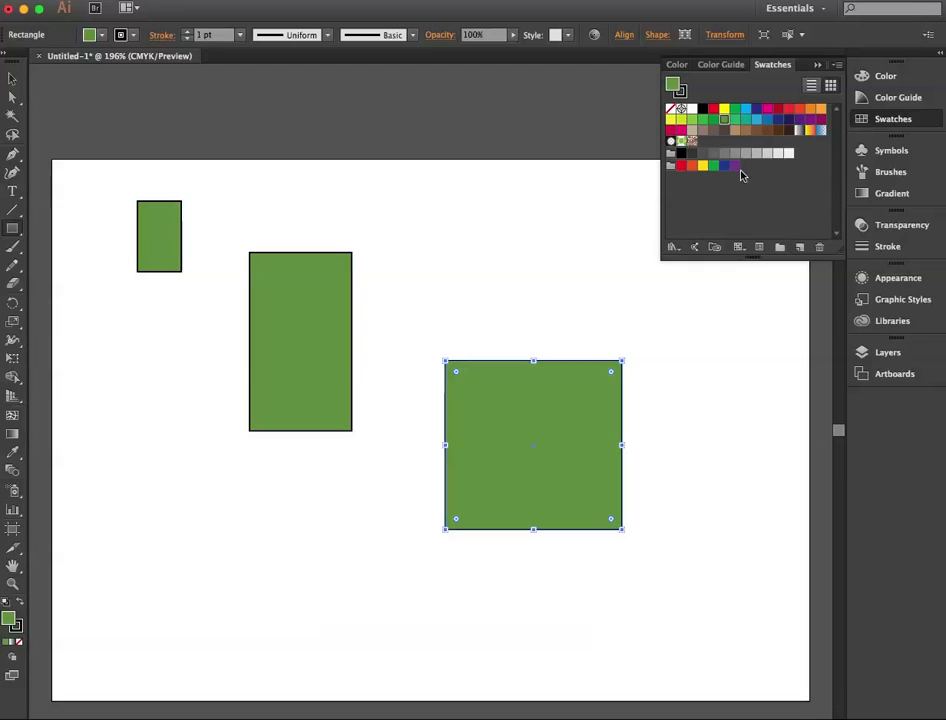
Step: Set the selected green swatch's cyan to 33 percent with Preview on, recoloring the selected large square, and apply the change
double_click(725, 120)
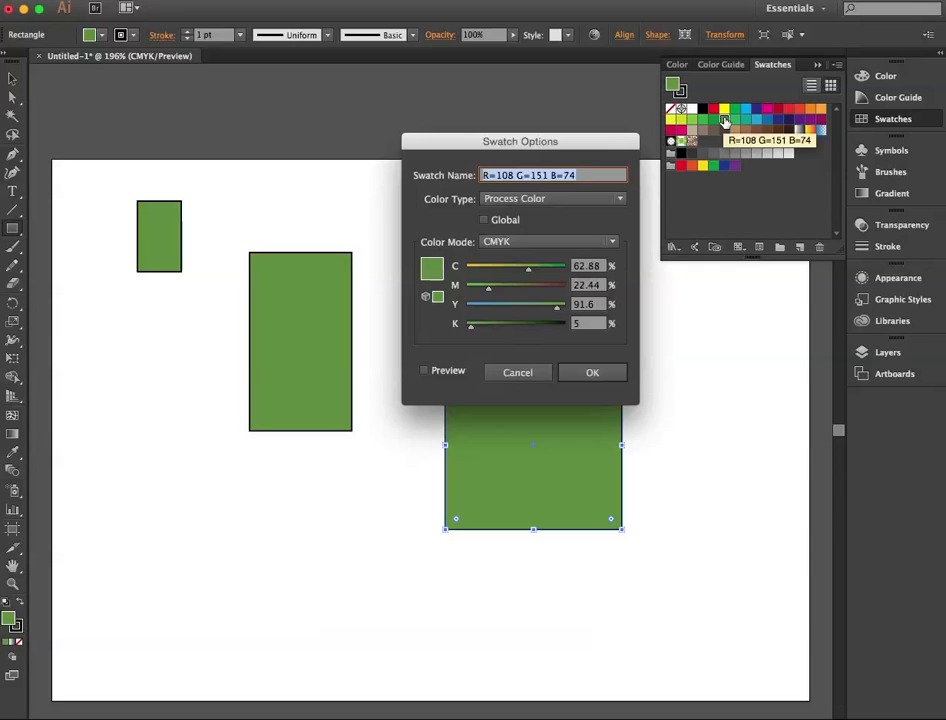
drag(528, 271, 499, 270)
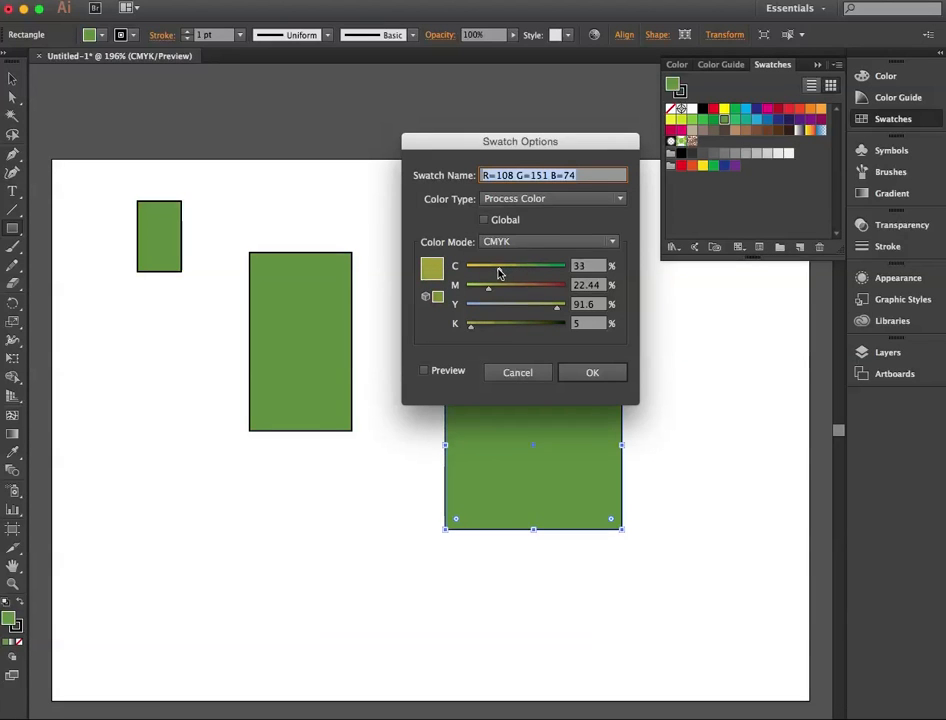
click(424, 371)
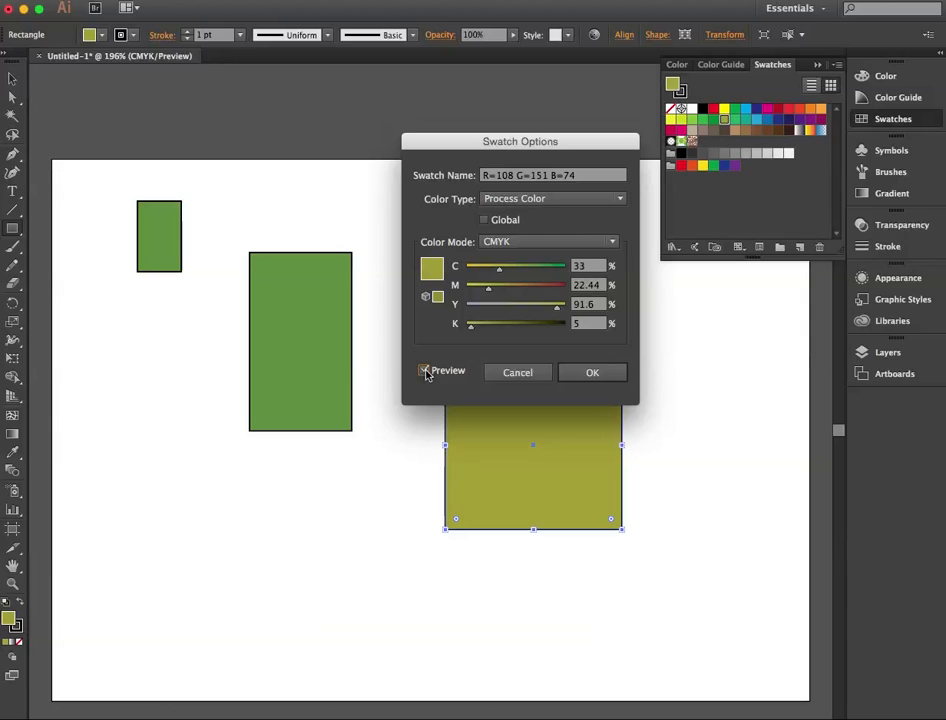
click(588, 373)
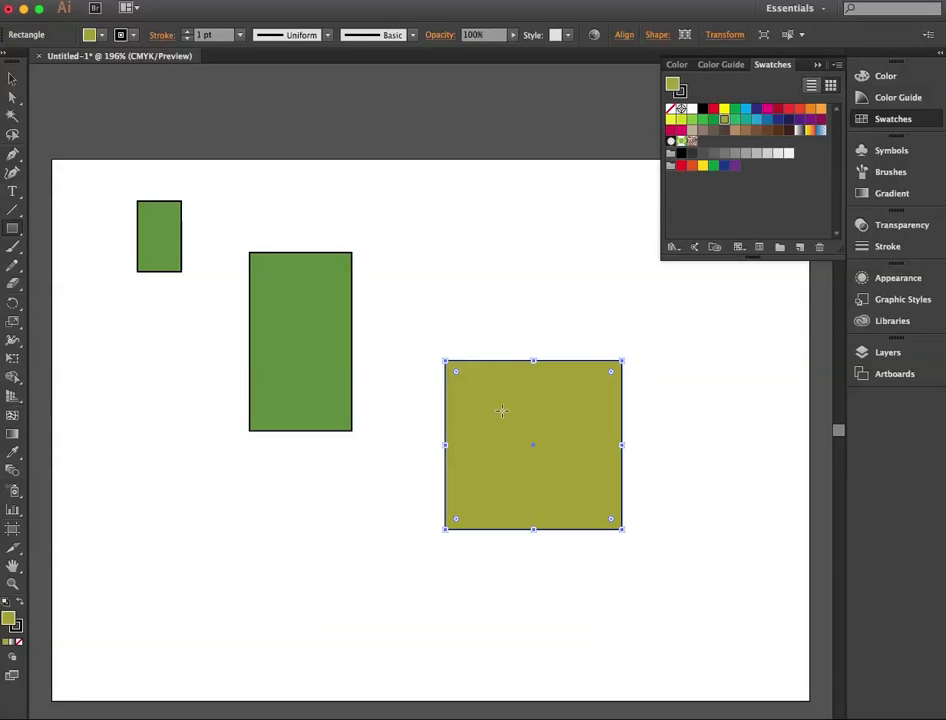
Step: Create a new CMYK process swatch with C 92, M 4, Y 100 and K 40 percent
click(799, 246)
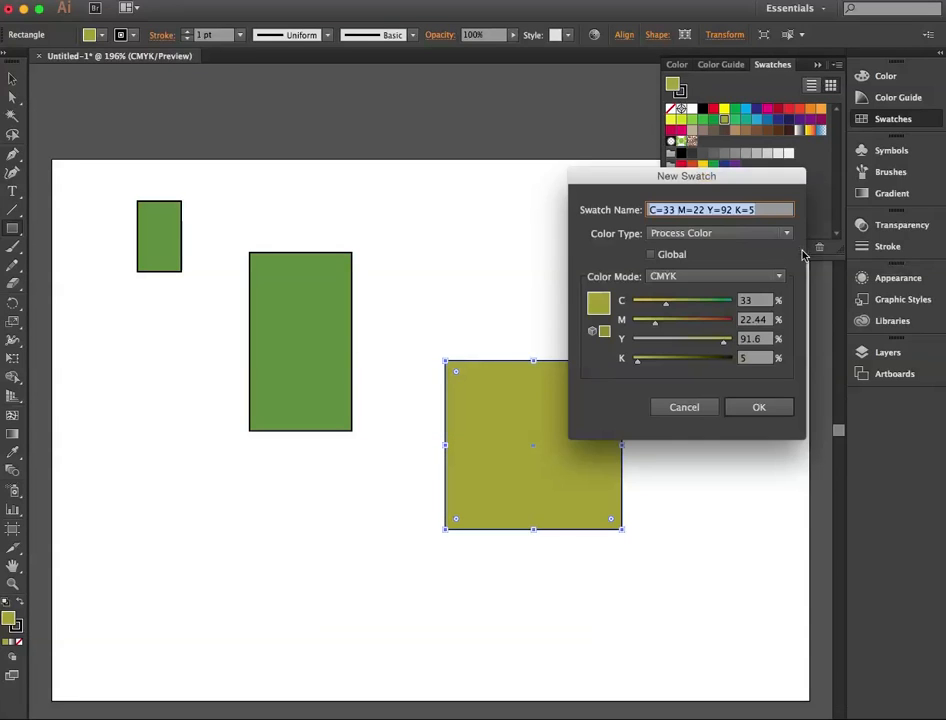
drag(775, 175, 651, 174)
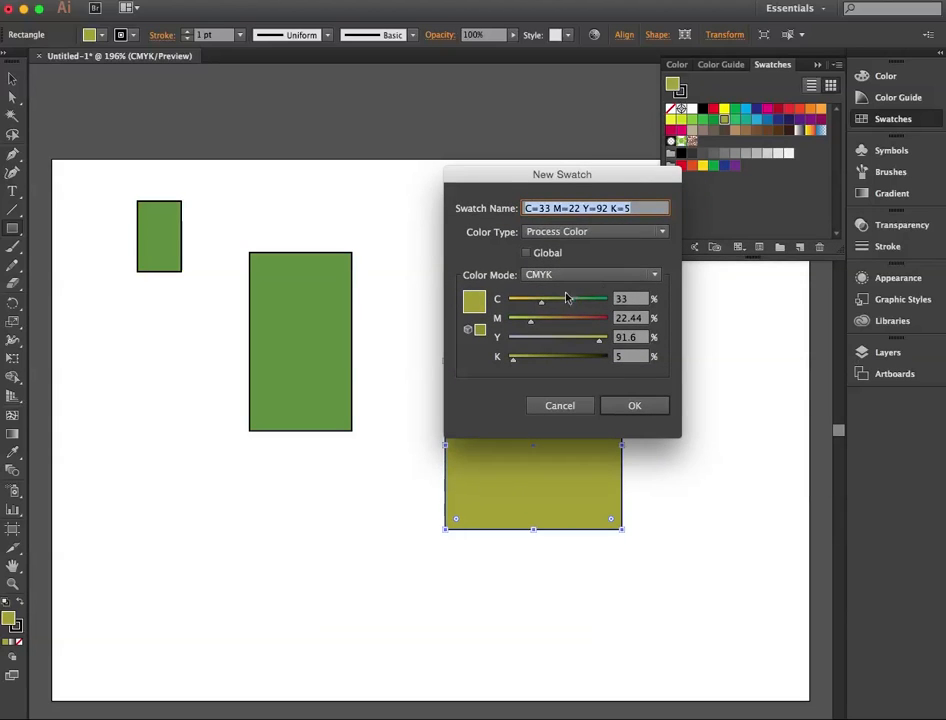
drag(544, 302, 627, 338)
drag(583, 310, 605, 316)
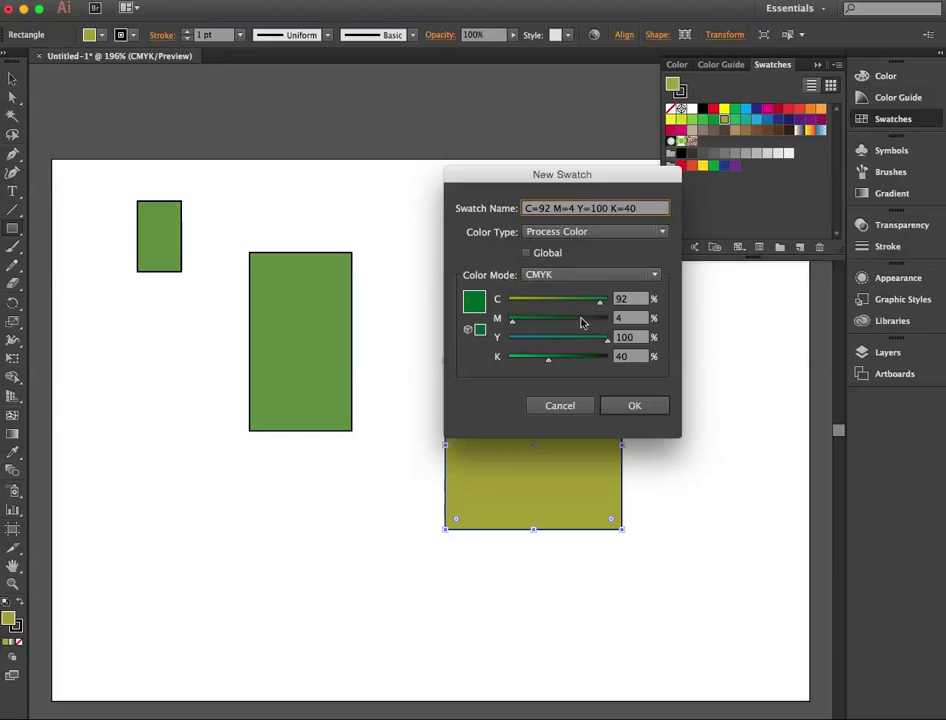
click(636, 406)
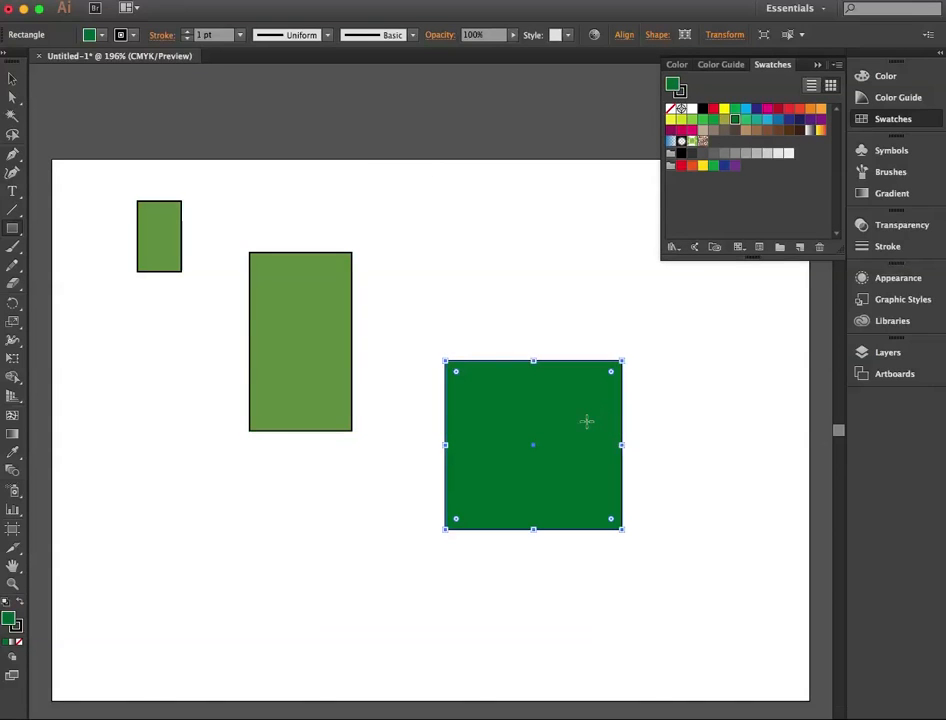
Step: Fill the small and tall rectangles with the new dark green swatch and deselect them
click(11, 79)
drag(106, 196, 346, 360)
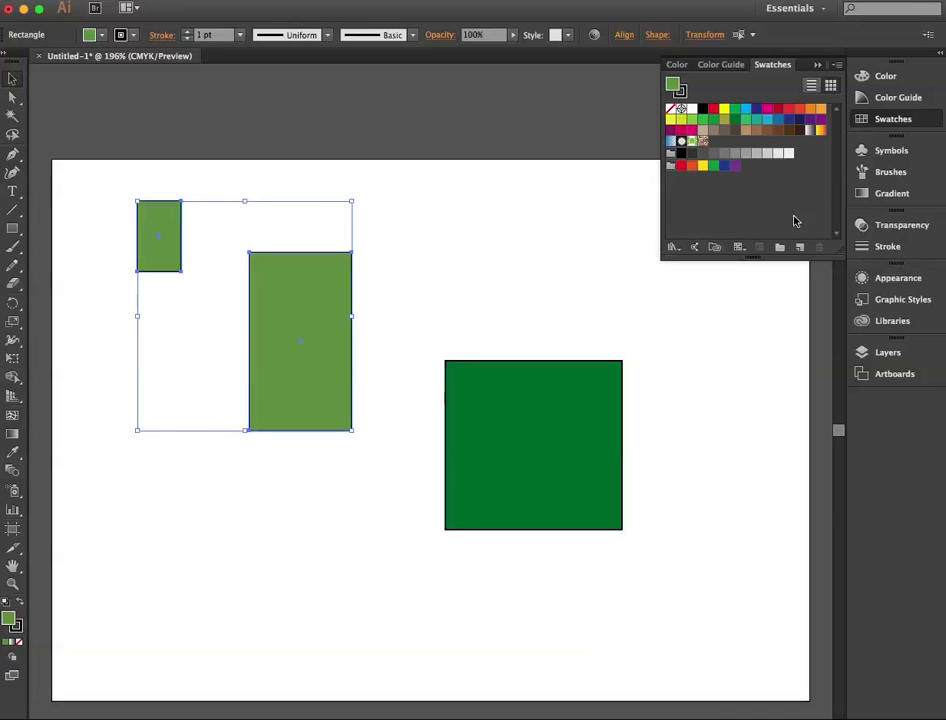
click(735, 119)
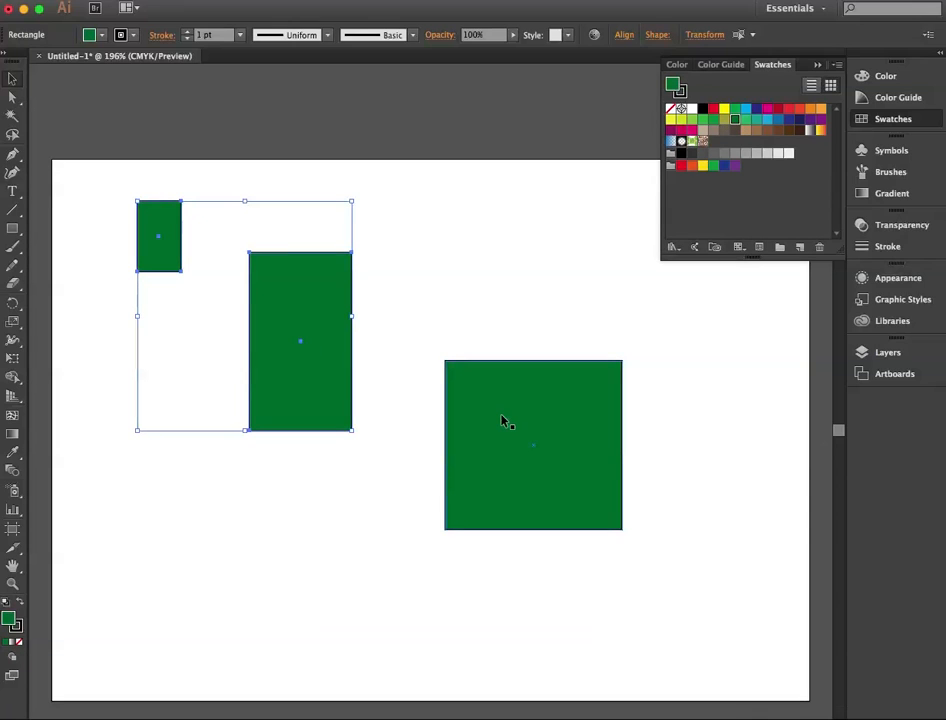
click(408, 355)
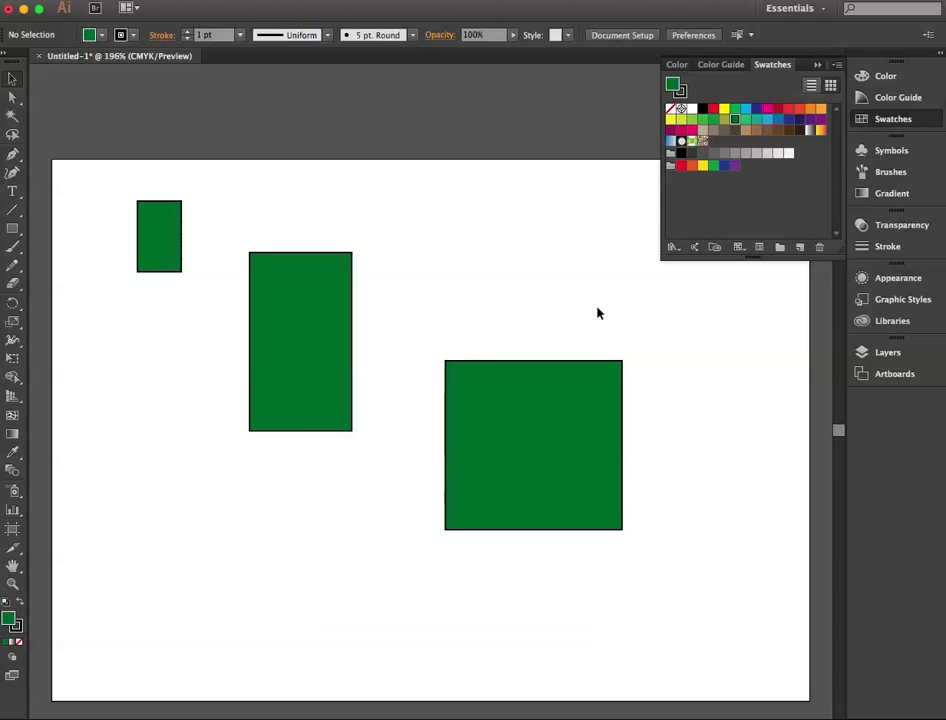
Step: With nothing selected, try the dark green swatch at 17 percent cyan with Preview on, and undo the edit
double_click(736, 122)
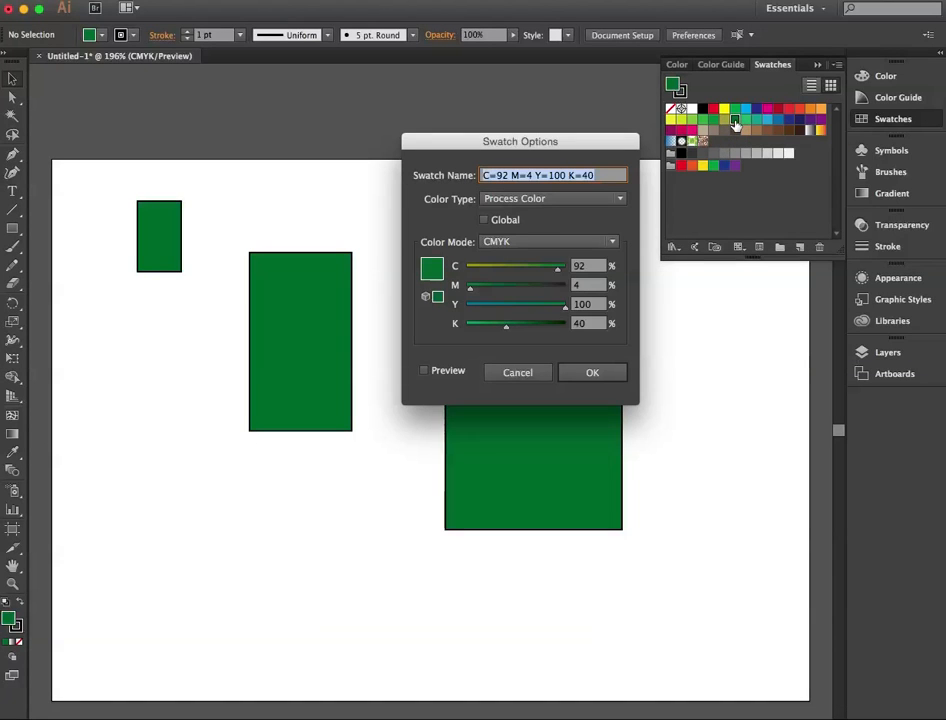
click(426, 371)
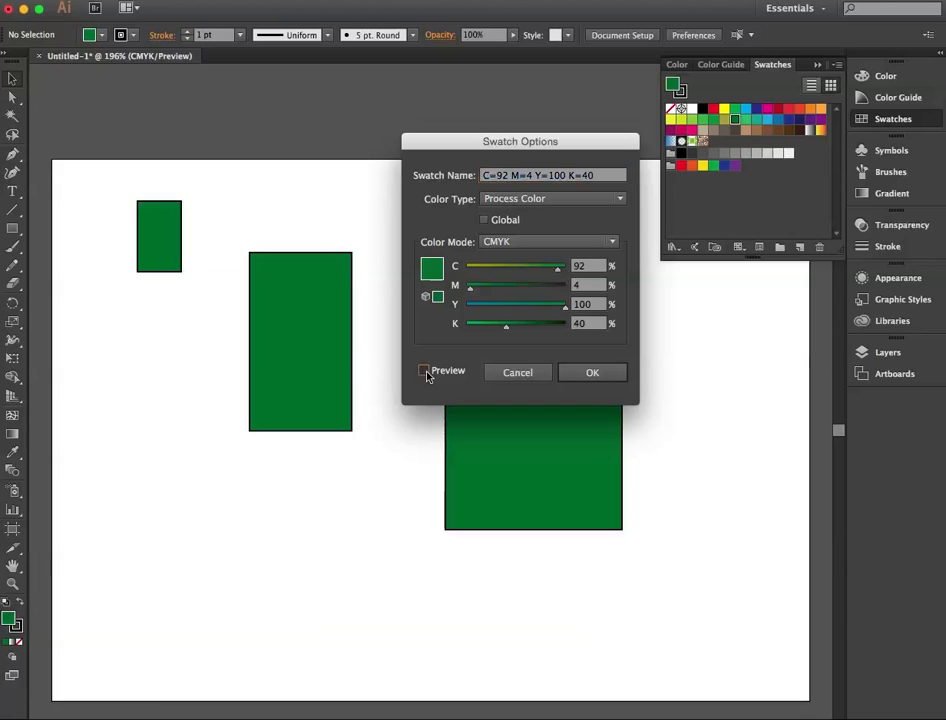
drag(558, 268, 485, 273)
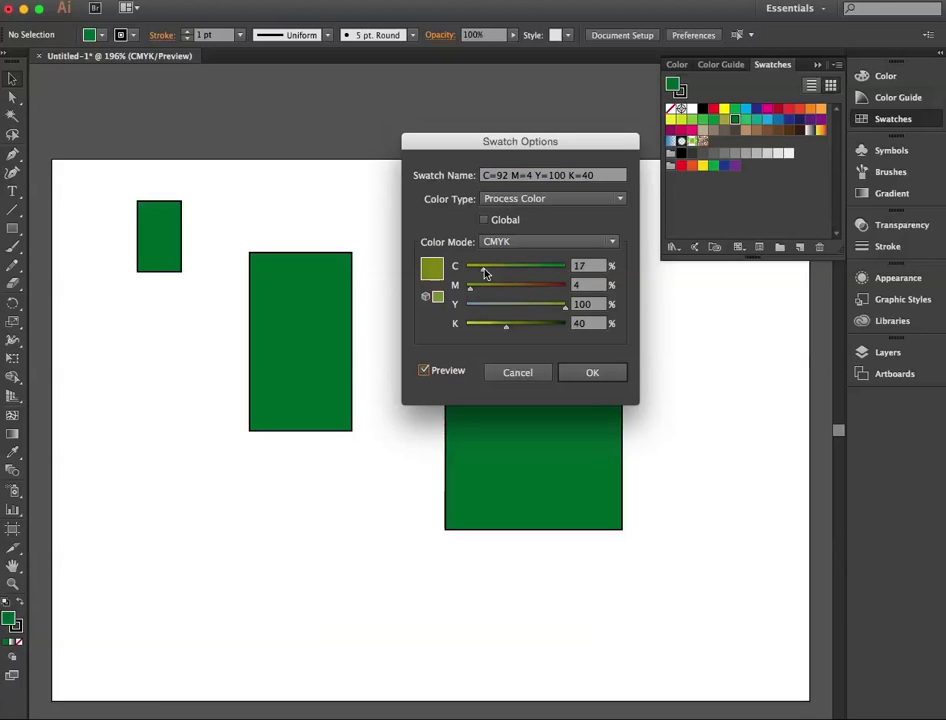
click(592, 376)
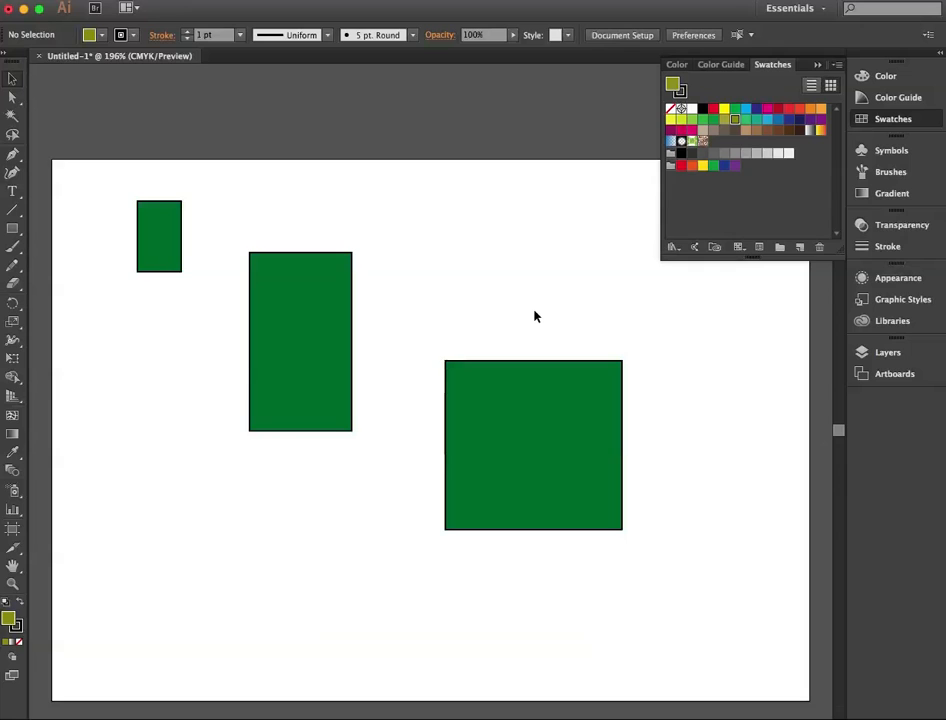
key(super+z)
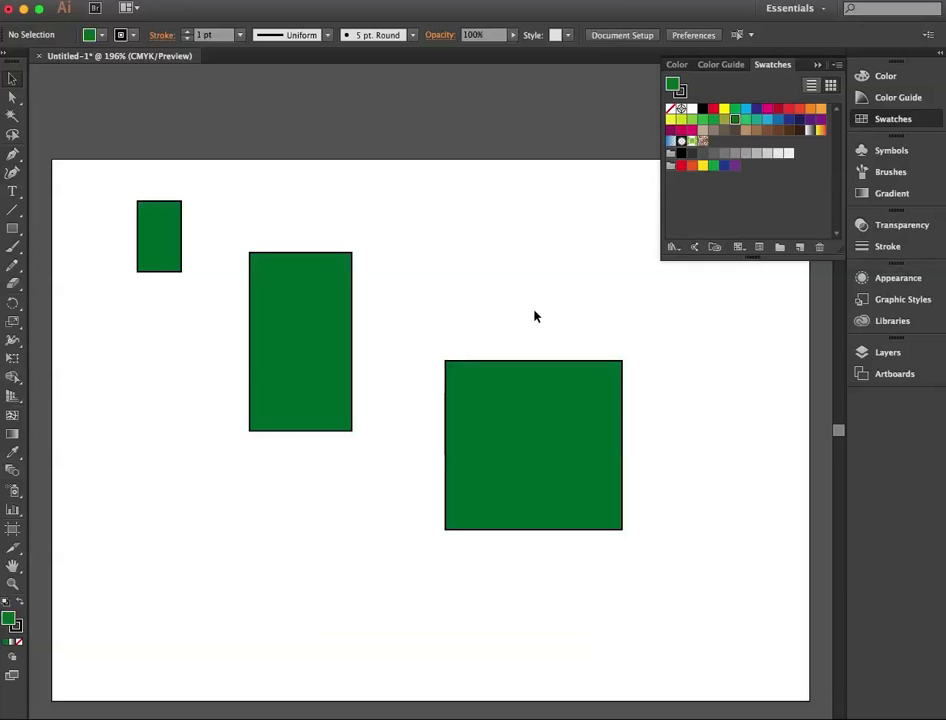
Step: With only the large square selected, try the dark green swatch at 27 percent cyan with Preview on, and undo the edit
click(521, 412)
double_click(736, 122)
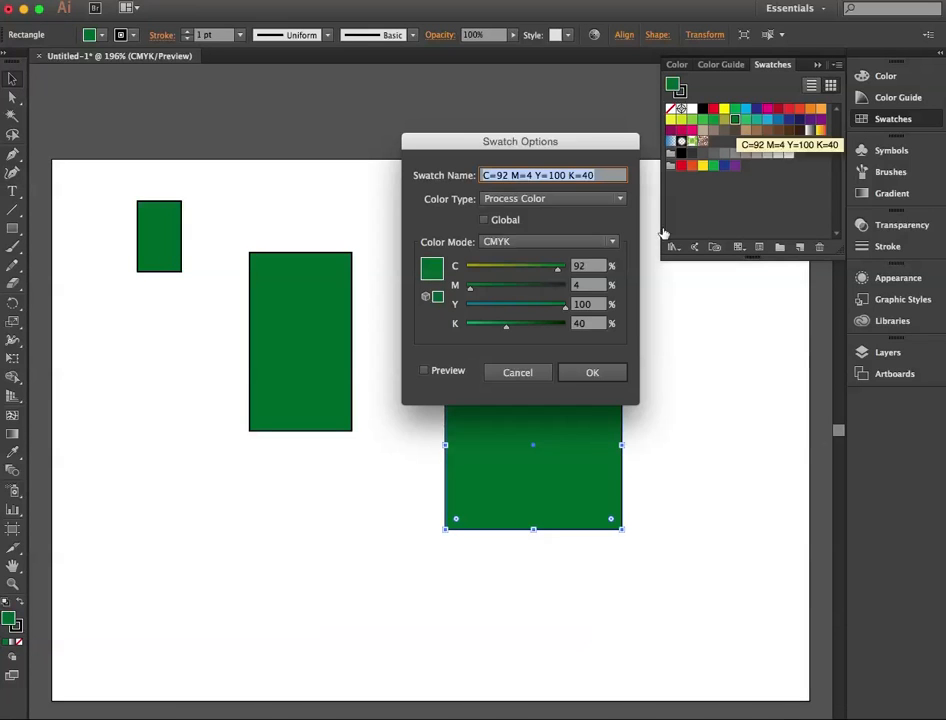
drag(574, 143, 591, 97)
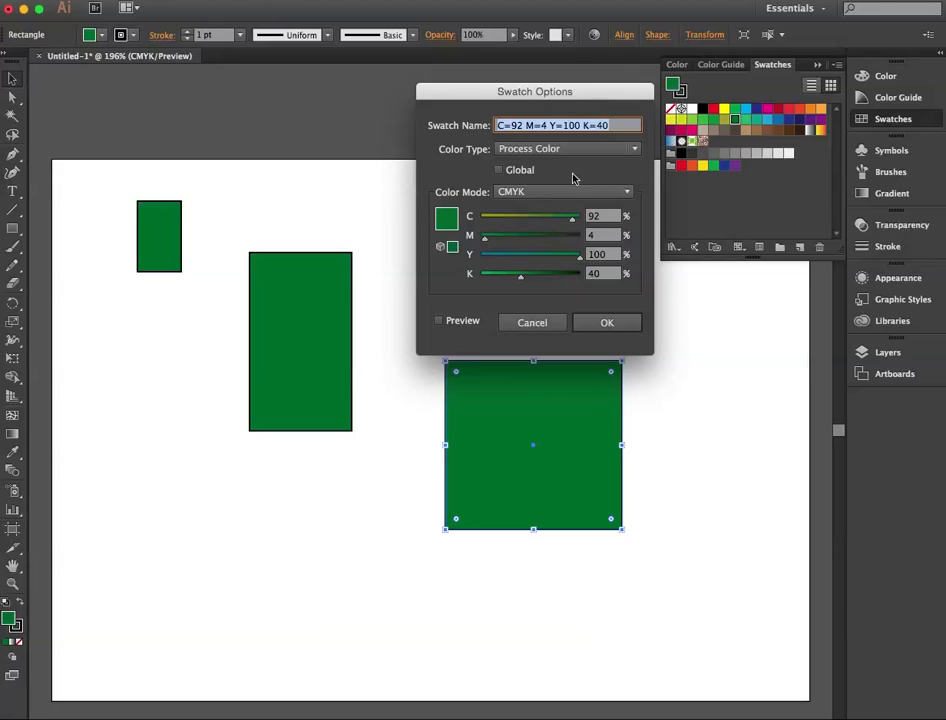
drag(572, 219, 507, 224)
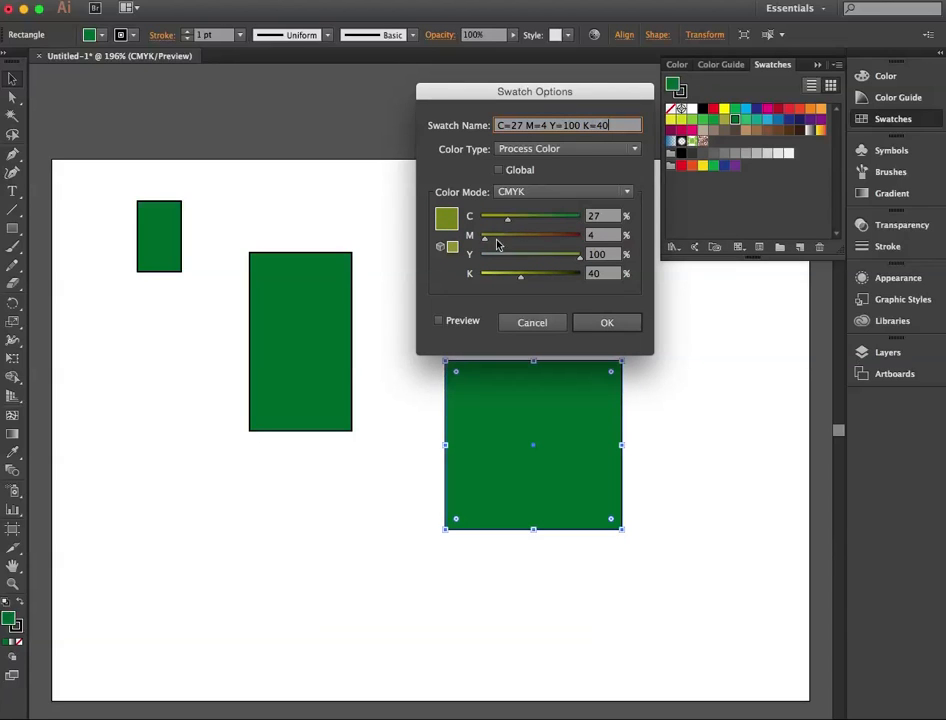
click(438, 320)
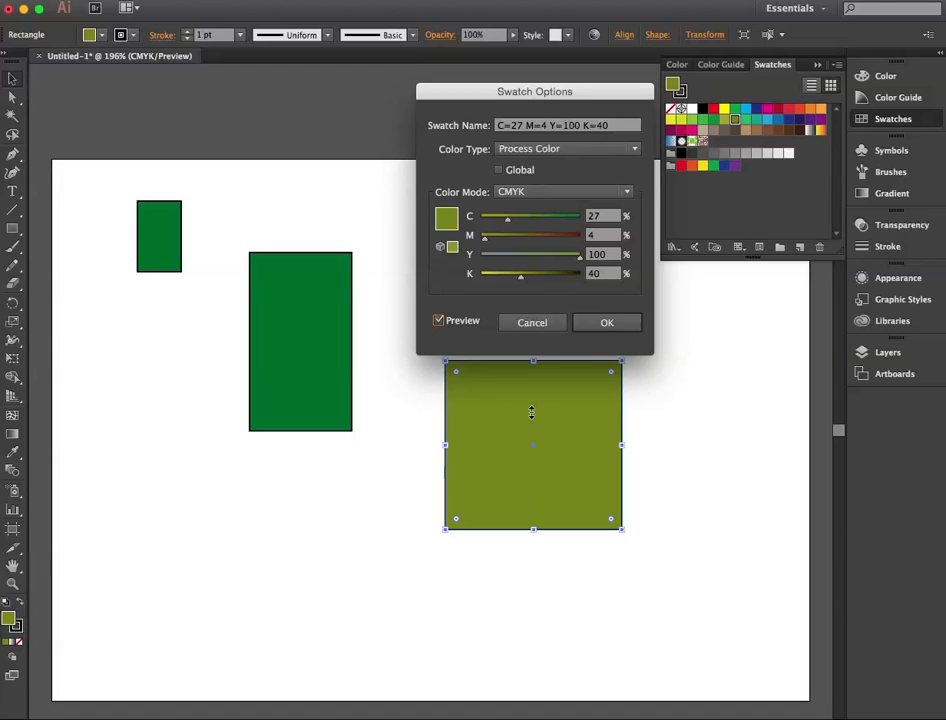
click(607, 328)
click(607, 332)
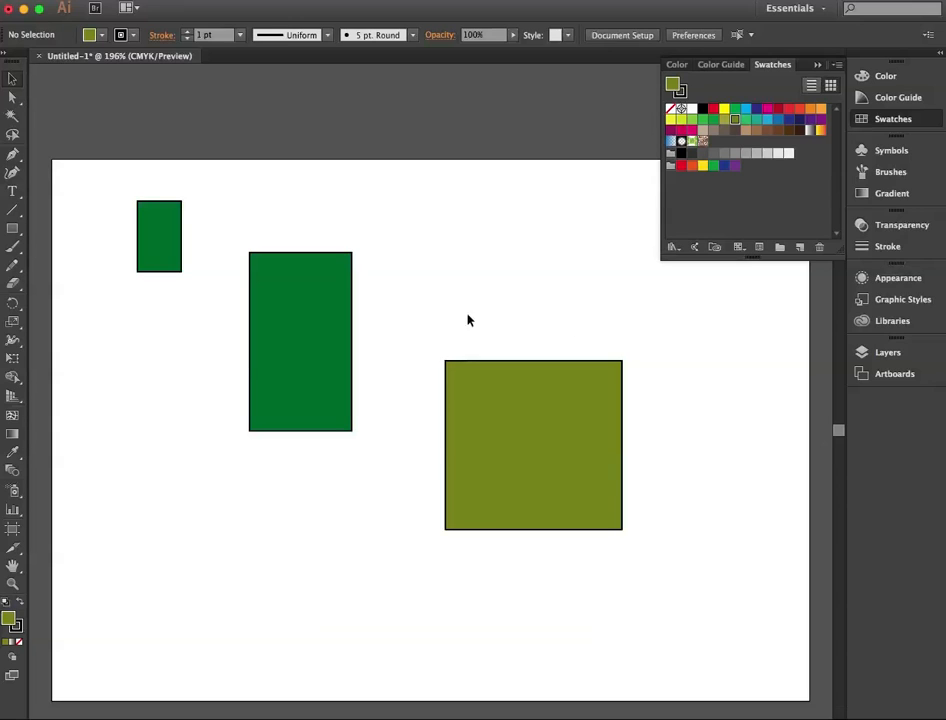
click(511, 441)
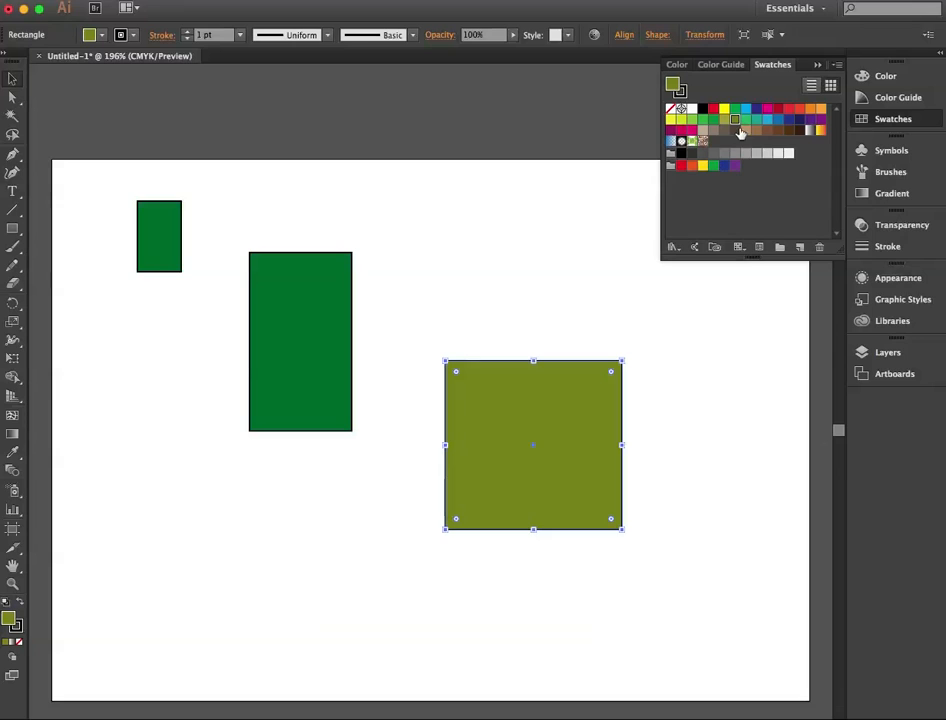
key(super+z)
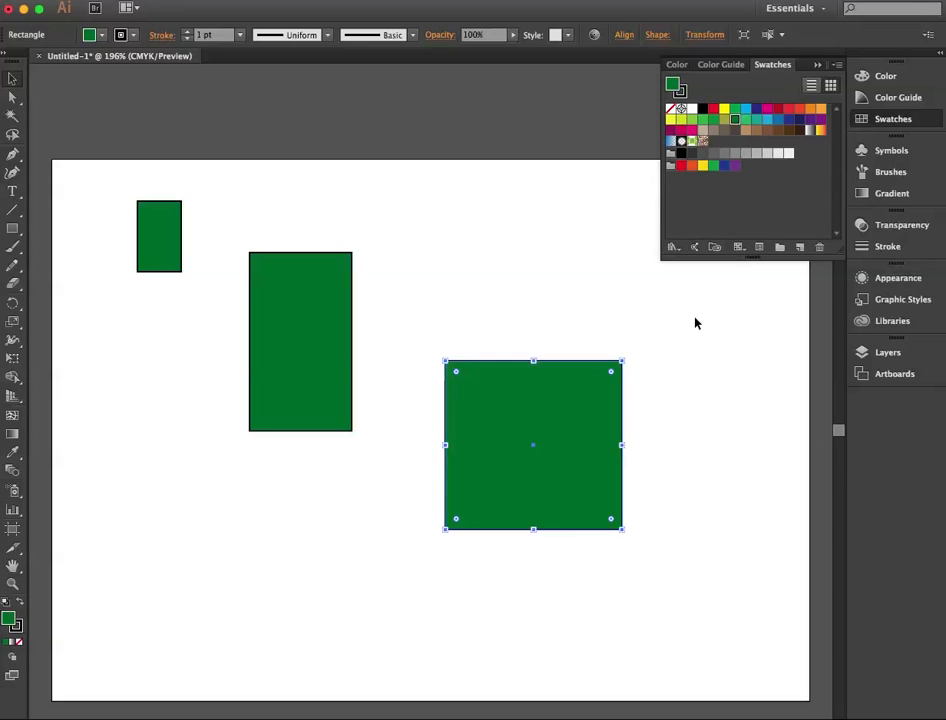
Step: With all rectangles deselected, preview the dark green swatch at C 69 and Y 88 percent, and discard the edit
drag(116, 222, 458, 454)
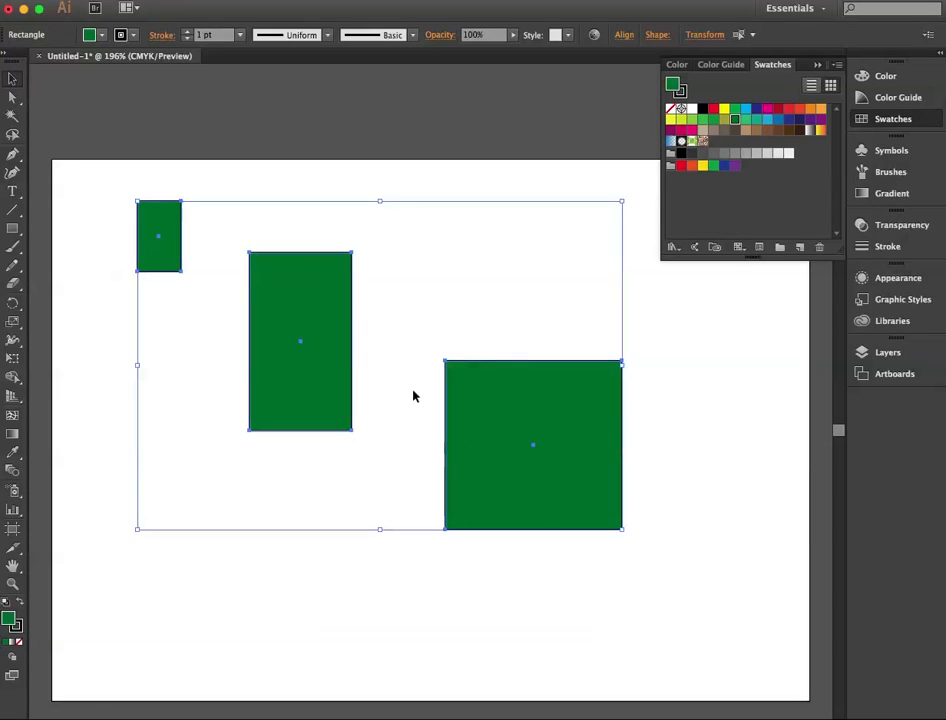
click(667, 371)
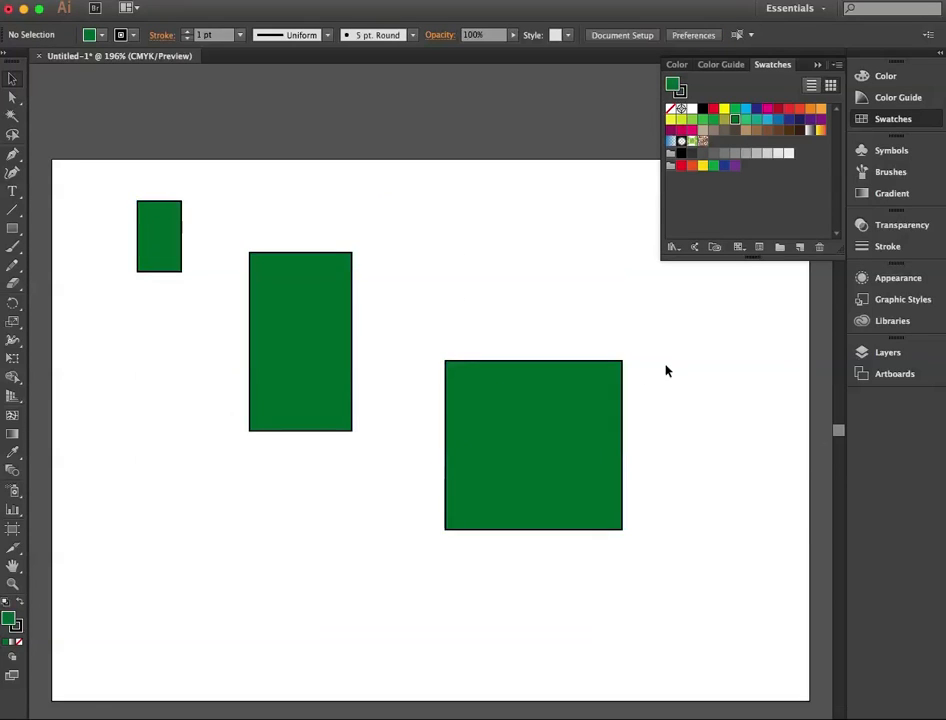
double_click(737, 122)
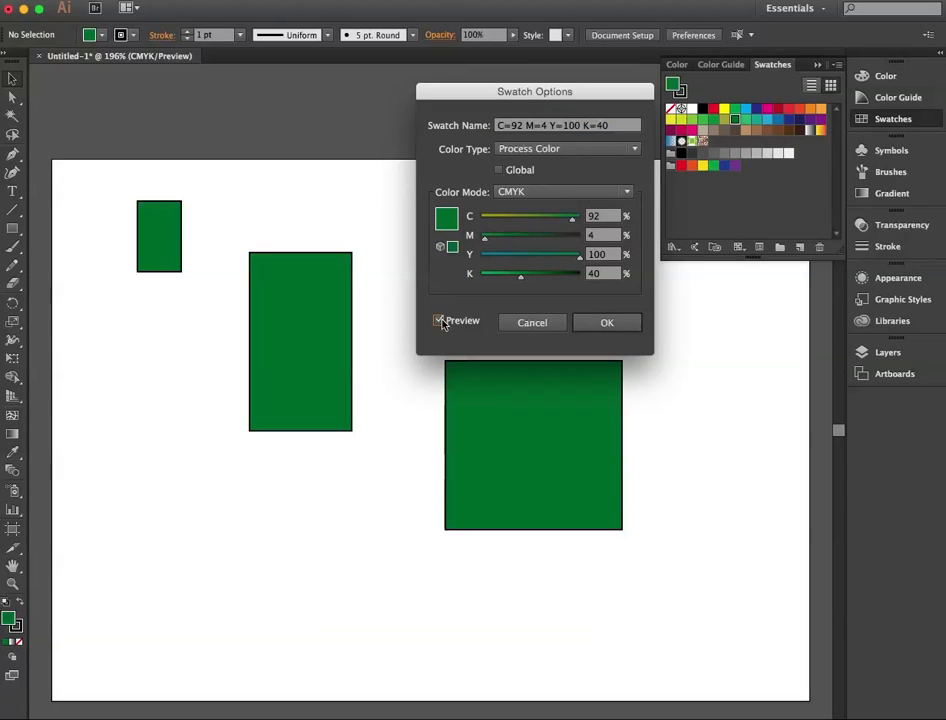
drag(574, 217, 568, 257)
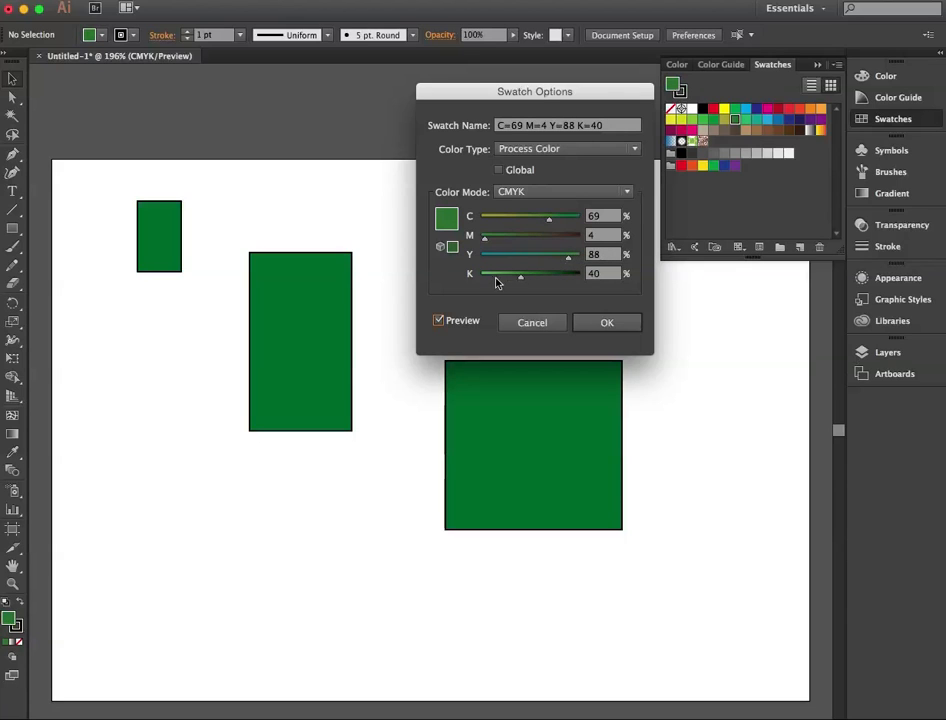
click(547, 330)
Step: With the large square selected, set the dark green swatch's black to 80 percent and make the swatch Global
click(480, 376)
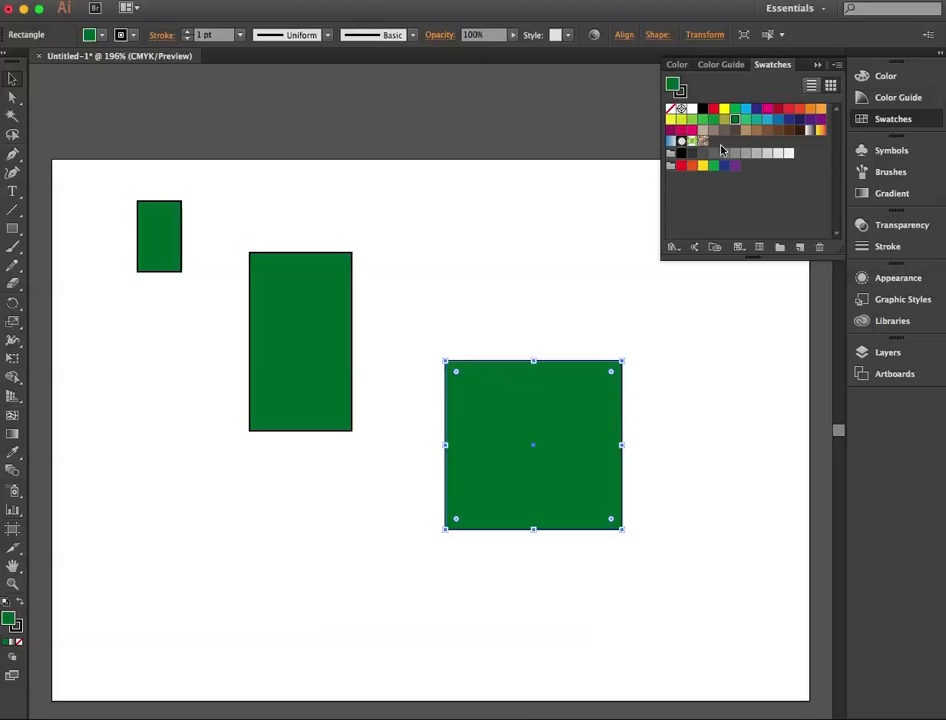
double_click(736, 121)
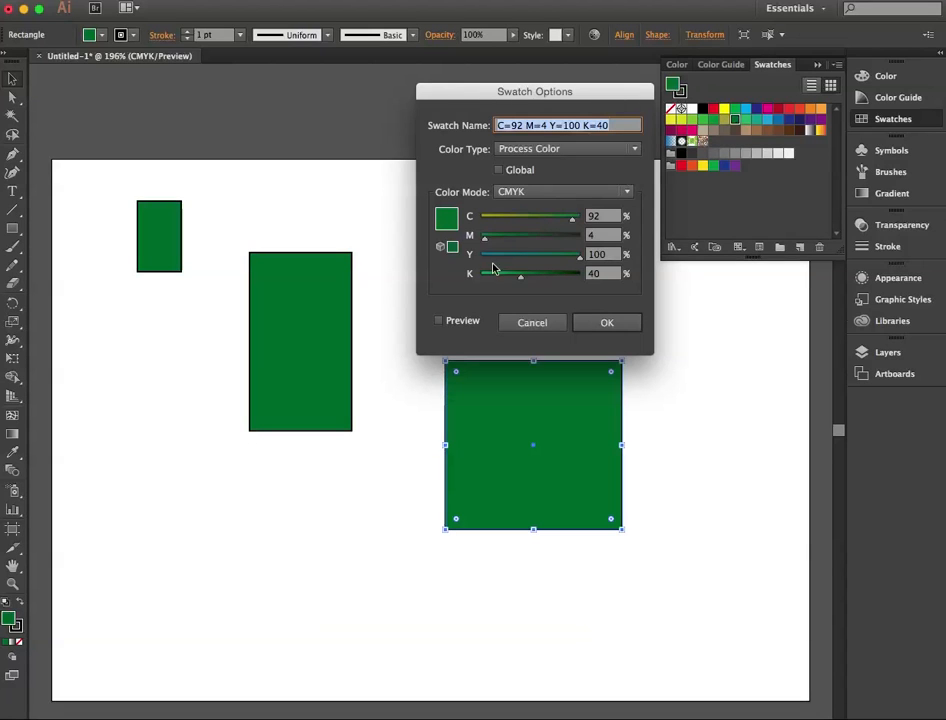
click(437, 321)
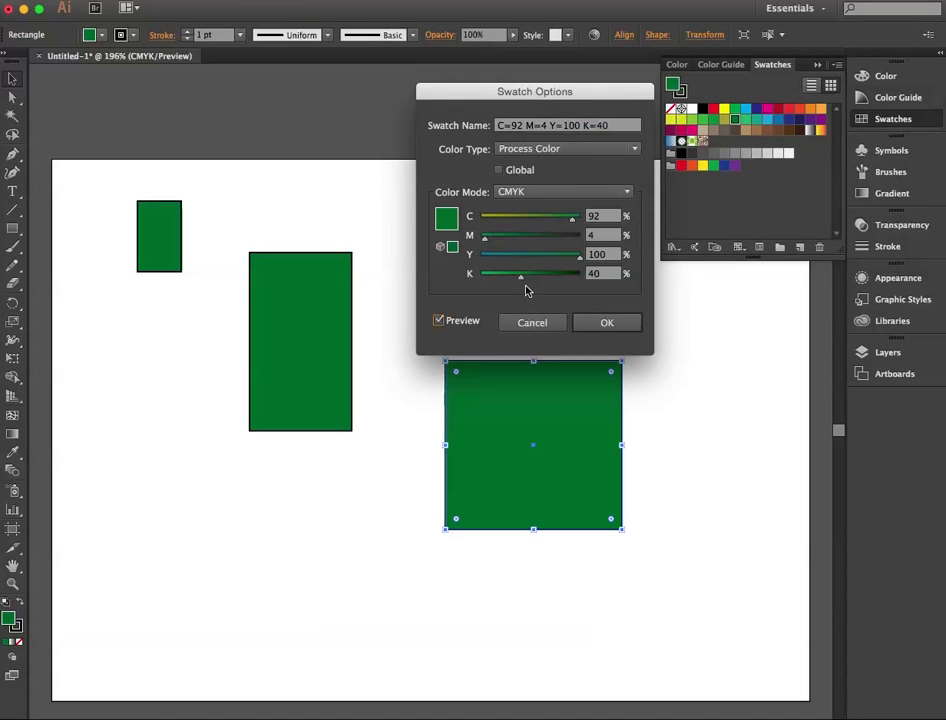
drag(522, 277, 560, 277)
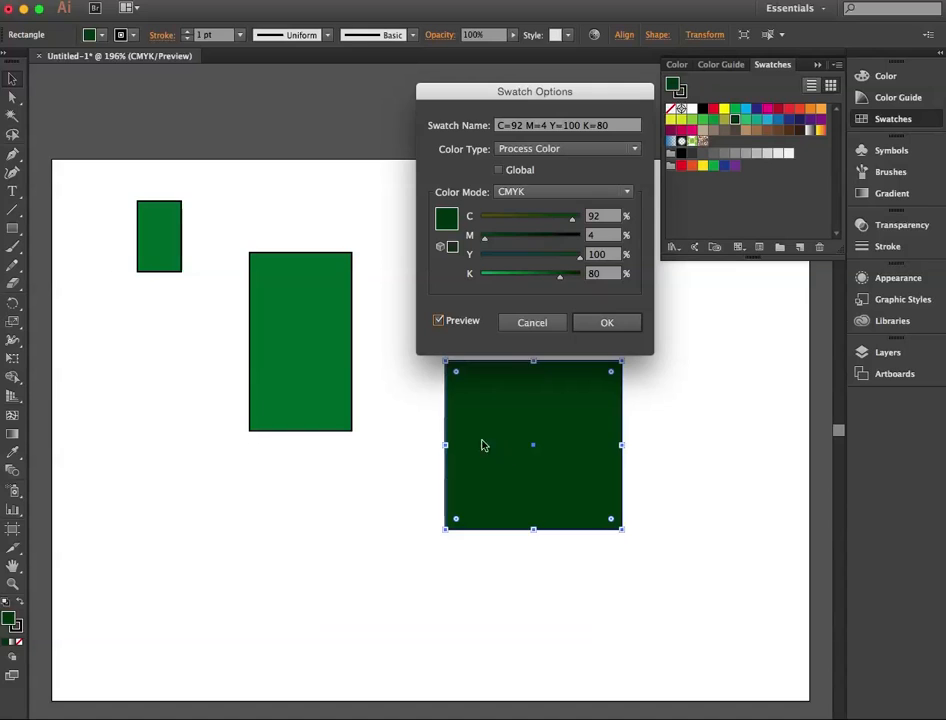
click(505, 171)
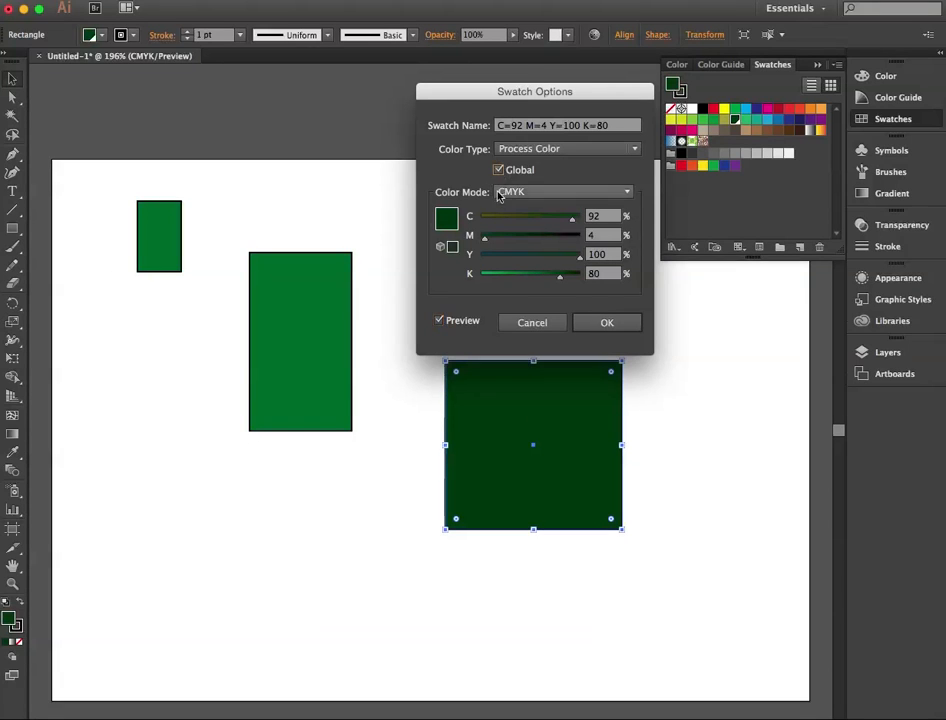
click(589, 327)
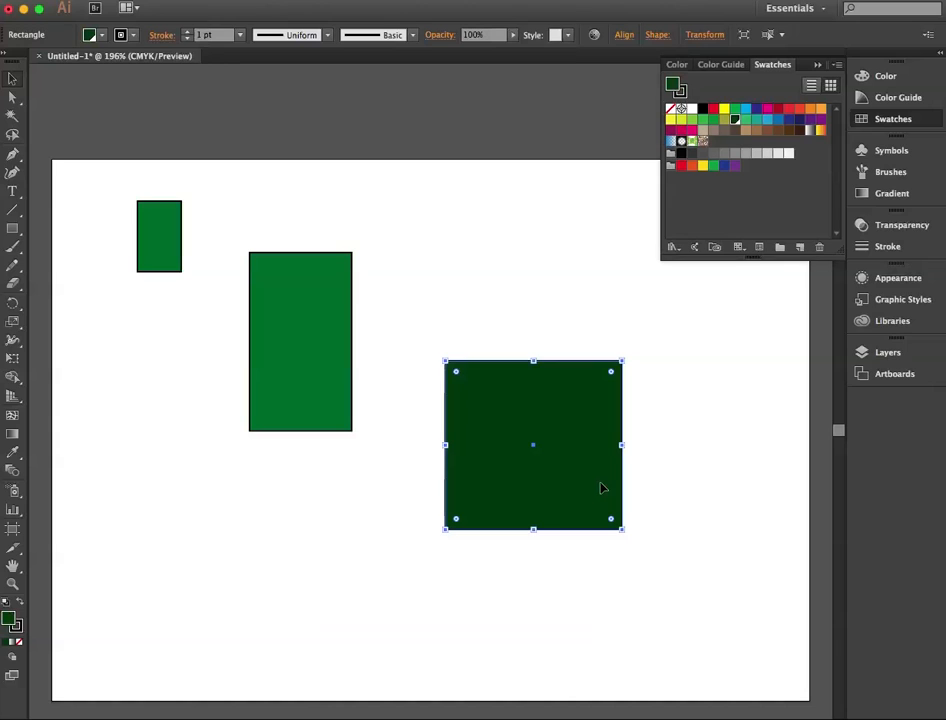
Step: Apply the global dark green swatch to the small and tall rectangles and deselect them
drag(97, 212, 306, 361)
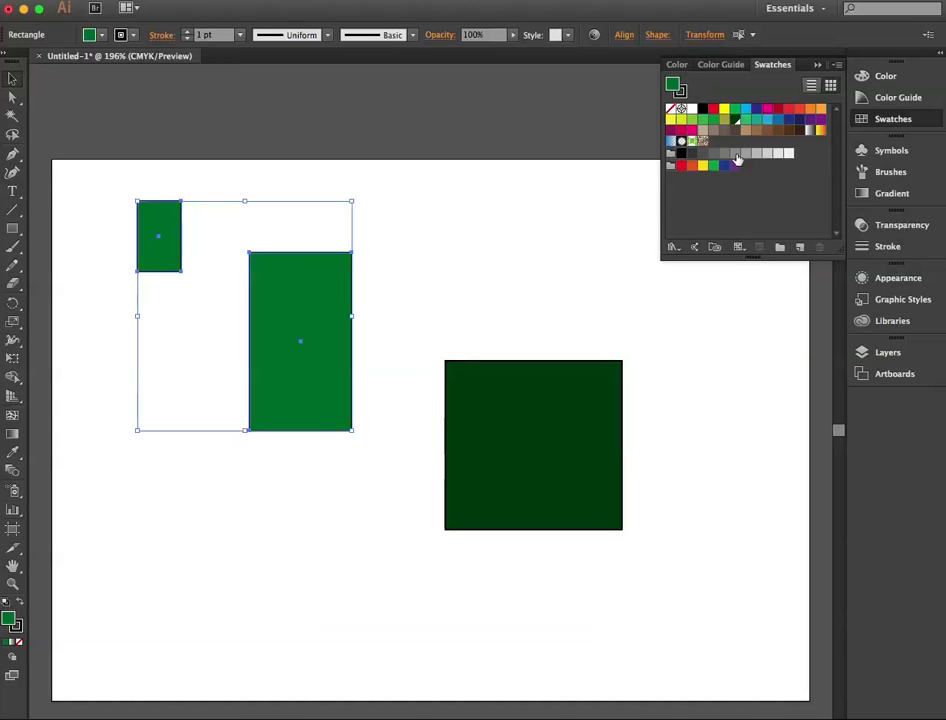
click(735, 119)
click(613, 308)
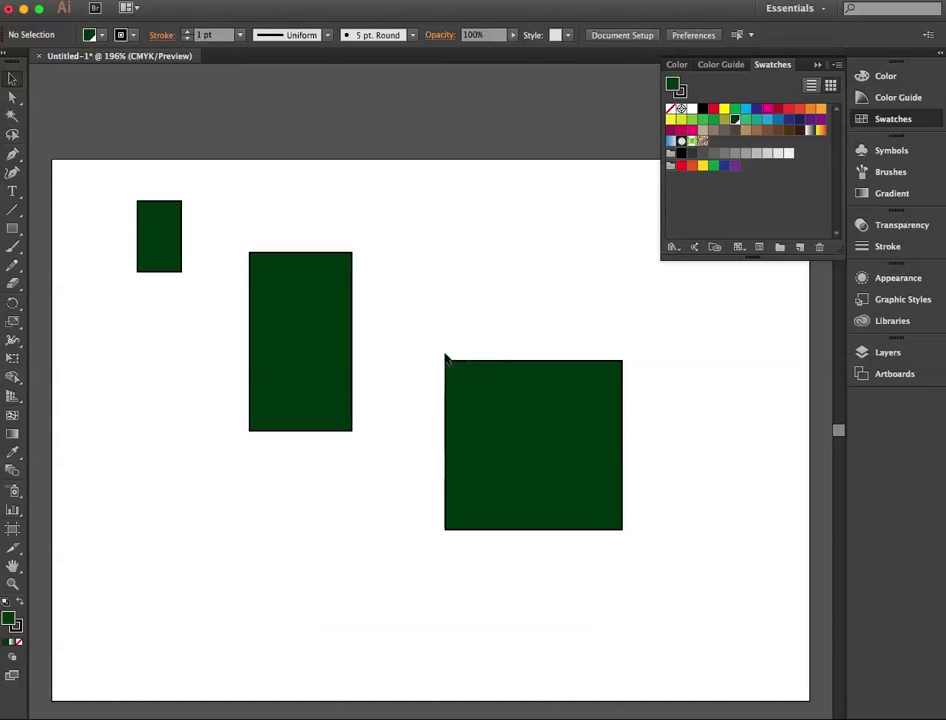
Step: Edit the global dark green swatch with Preview on, setting its black to 33 percent
double_click(736, 124)
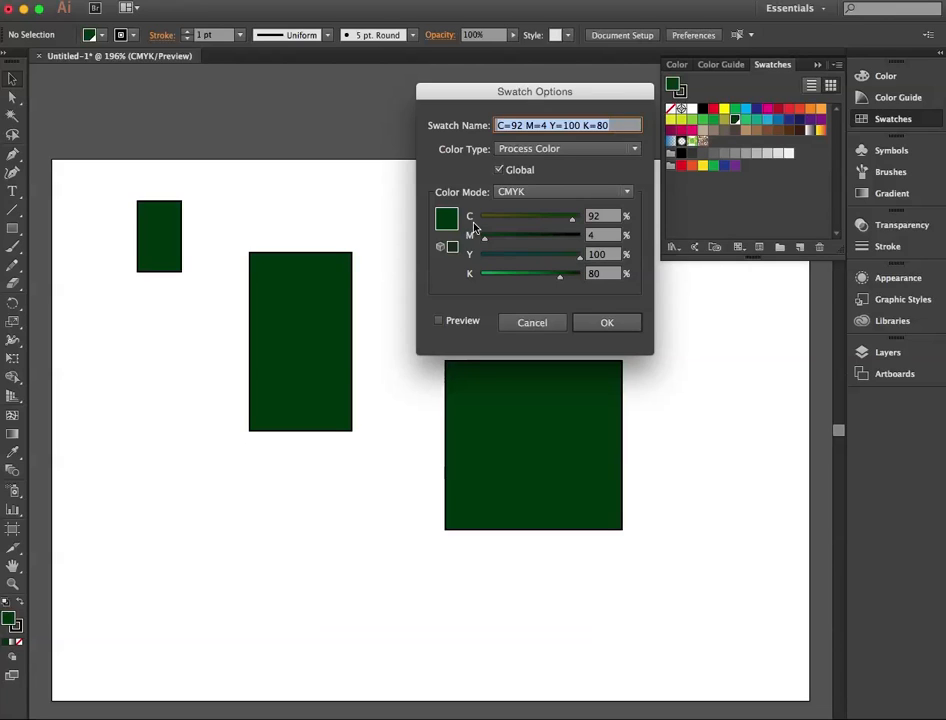
drag(560, 277, 540, 280)
click(440, 322)
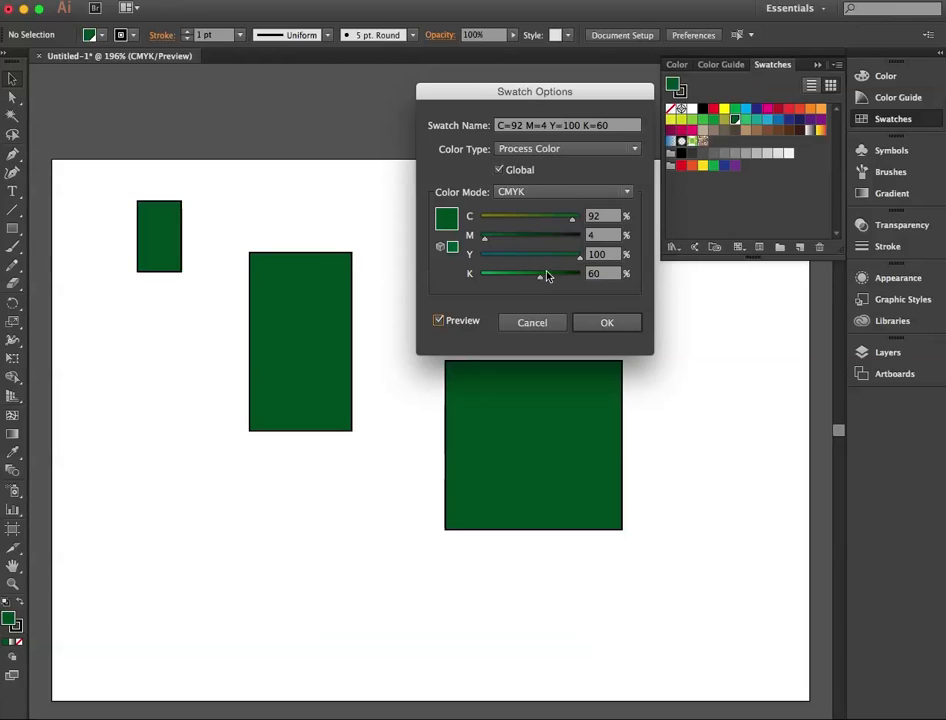
drag(535, 281, 512, 281)
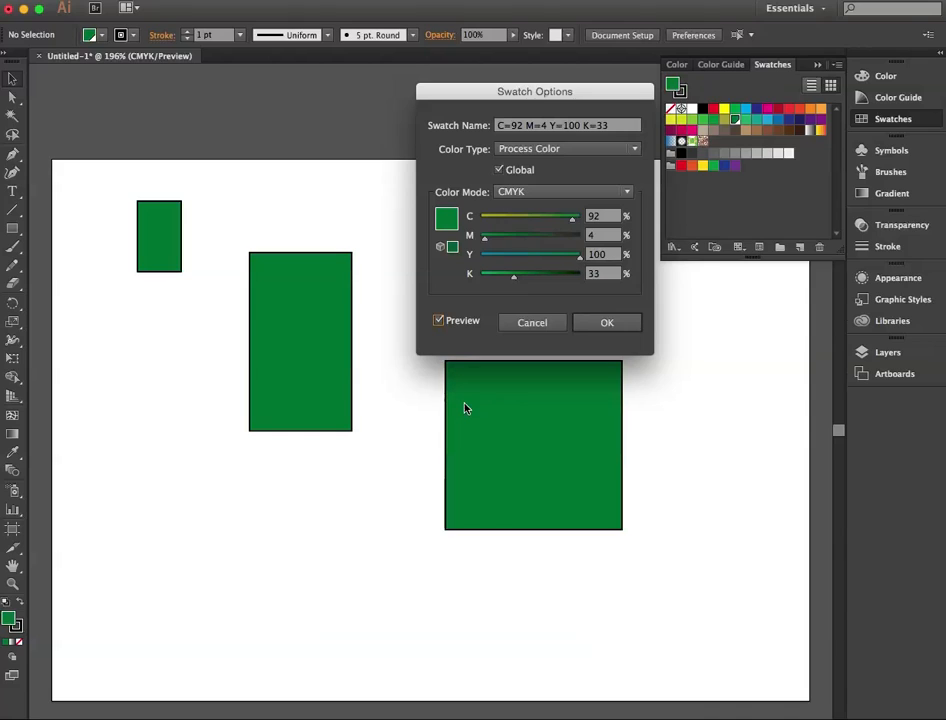
click(602, 329)
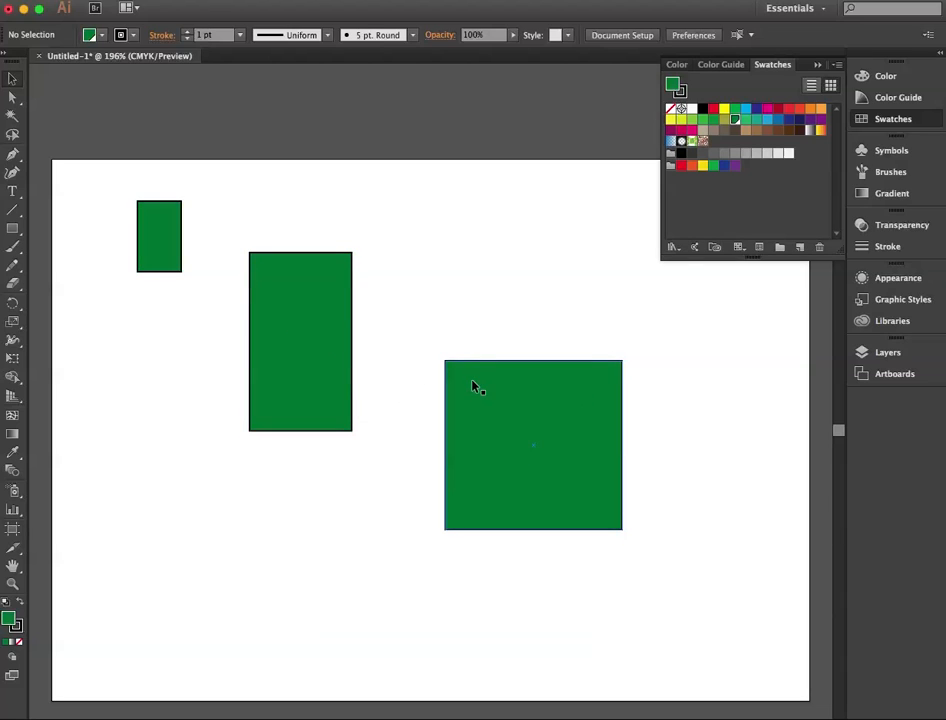
Step: Create a global process swatch named Rust with C 22, M 72, Y 100 and K 0 percent
click(799, 247)
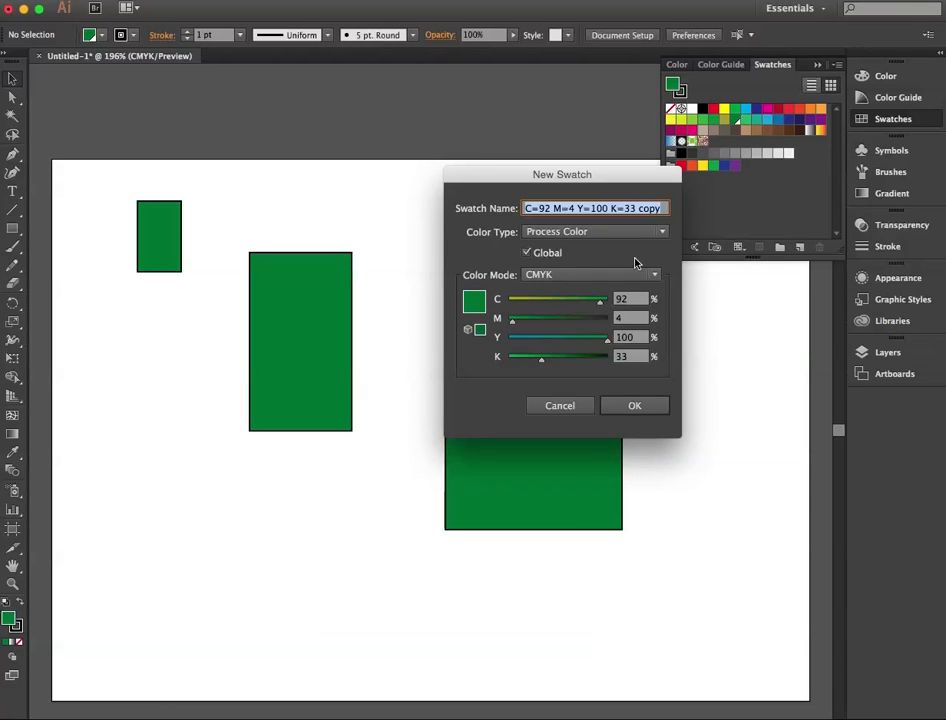
drag(601, 301, 580, 321)
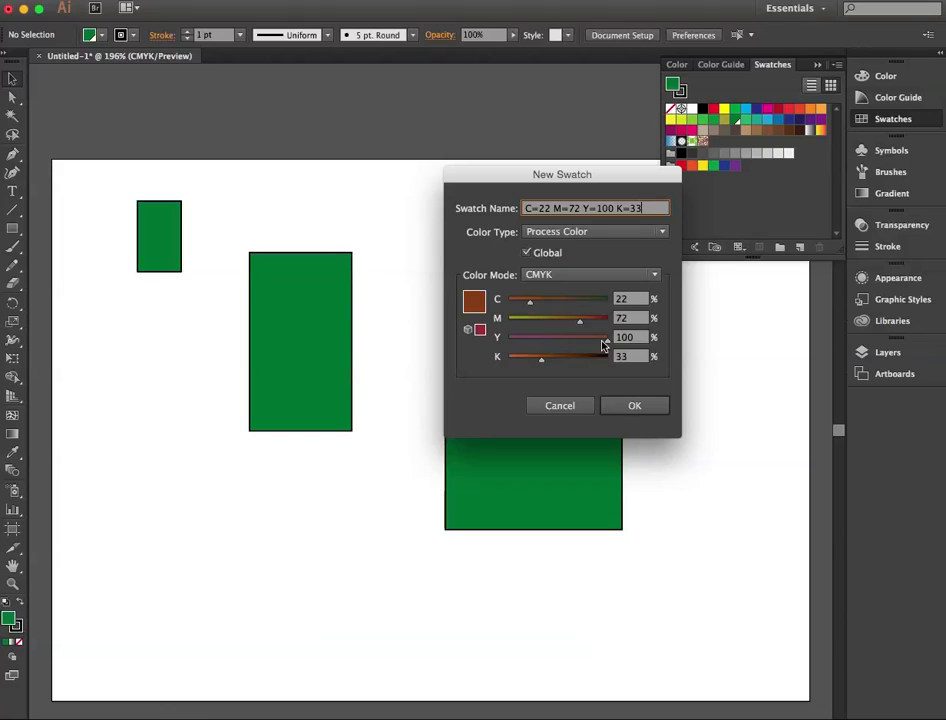
drag(538, 359, 500, 359)
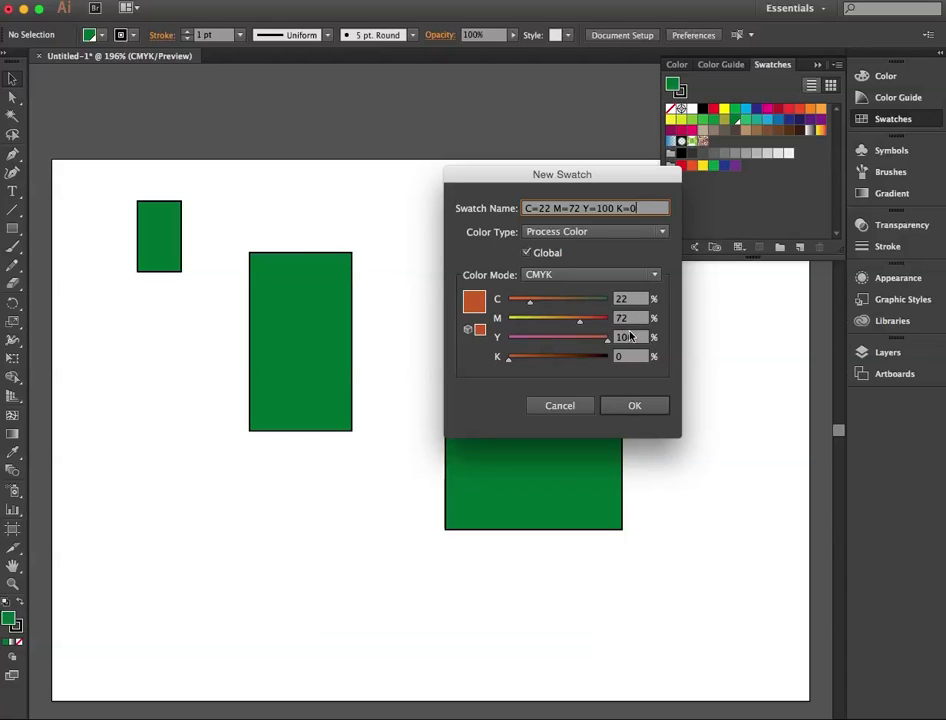
drag(638, 208, 343, 217)
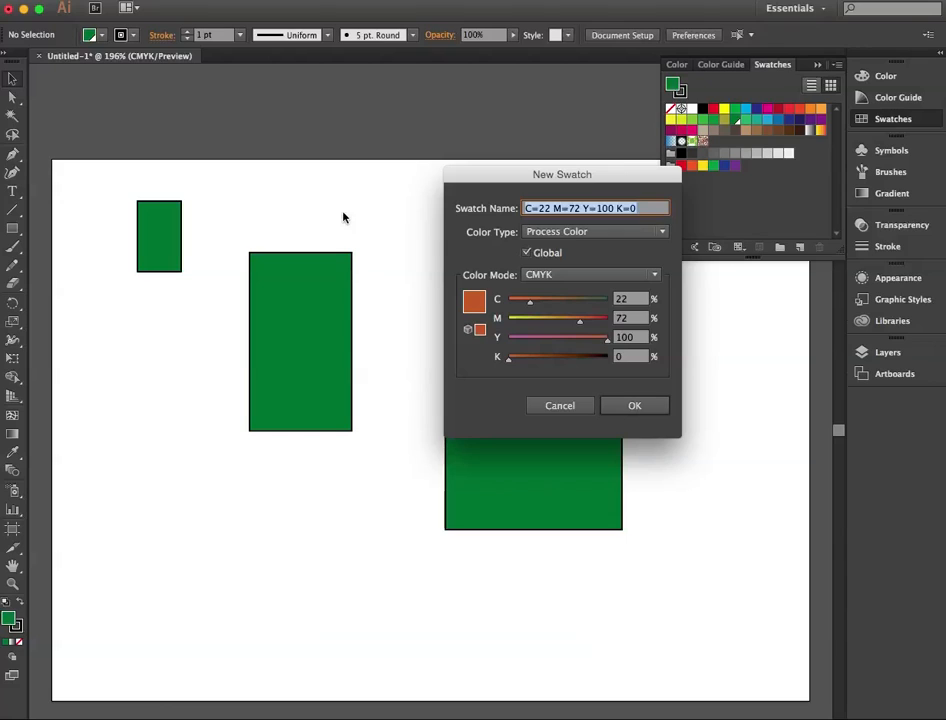
text(Rust)
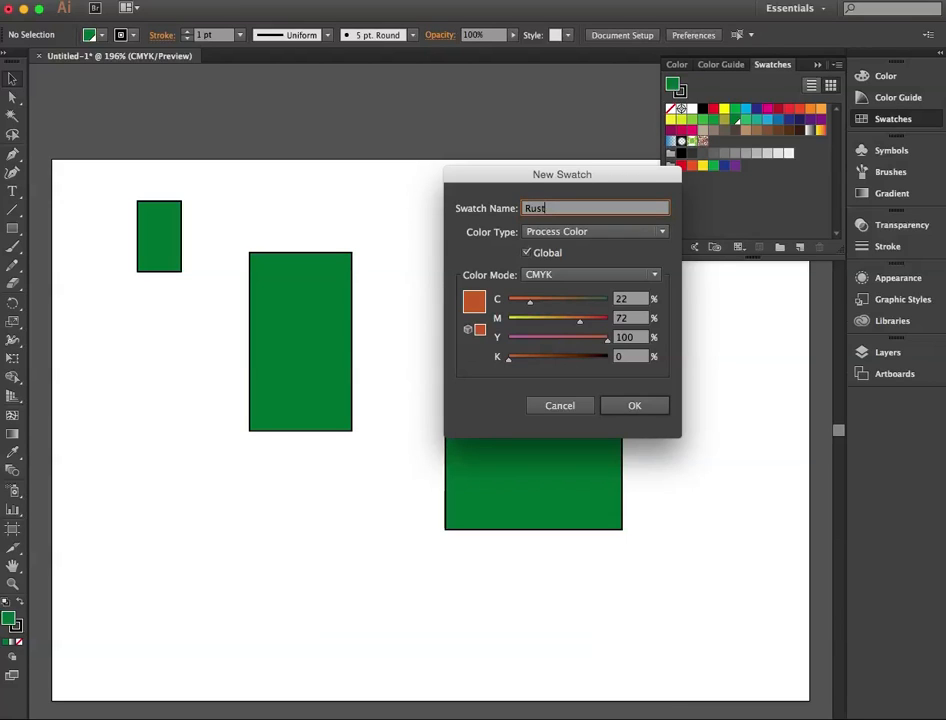
key(Return)
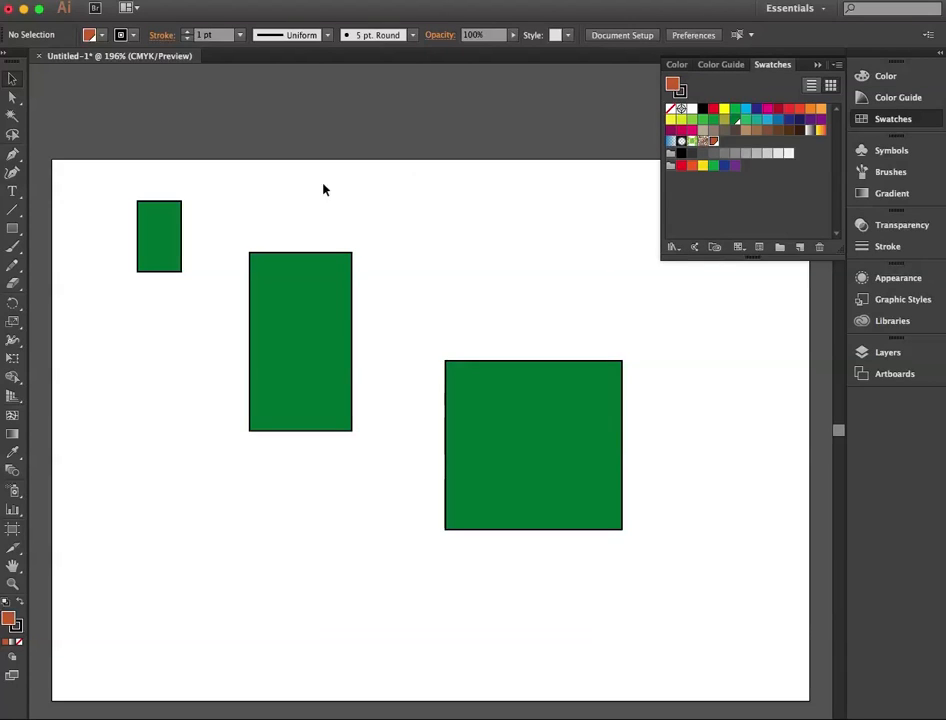
Step: Make the Rust swatch non-global, and make it Global again
double_click(715, 147)
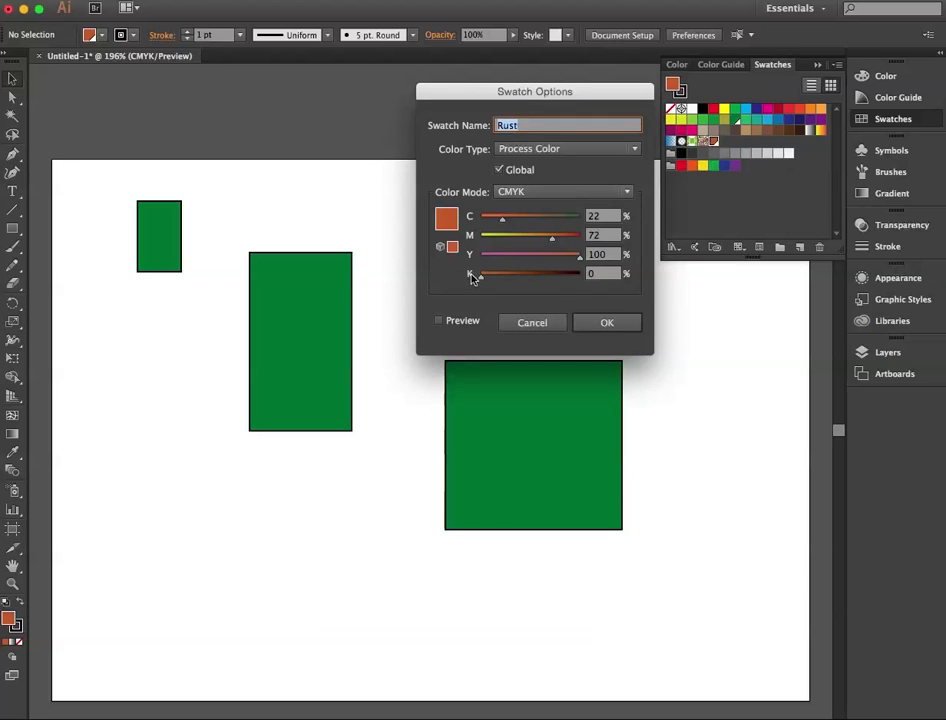
click(499, 171)
click(590, 323)
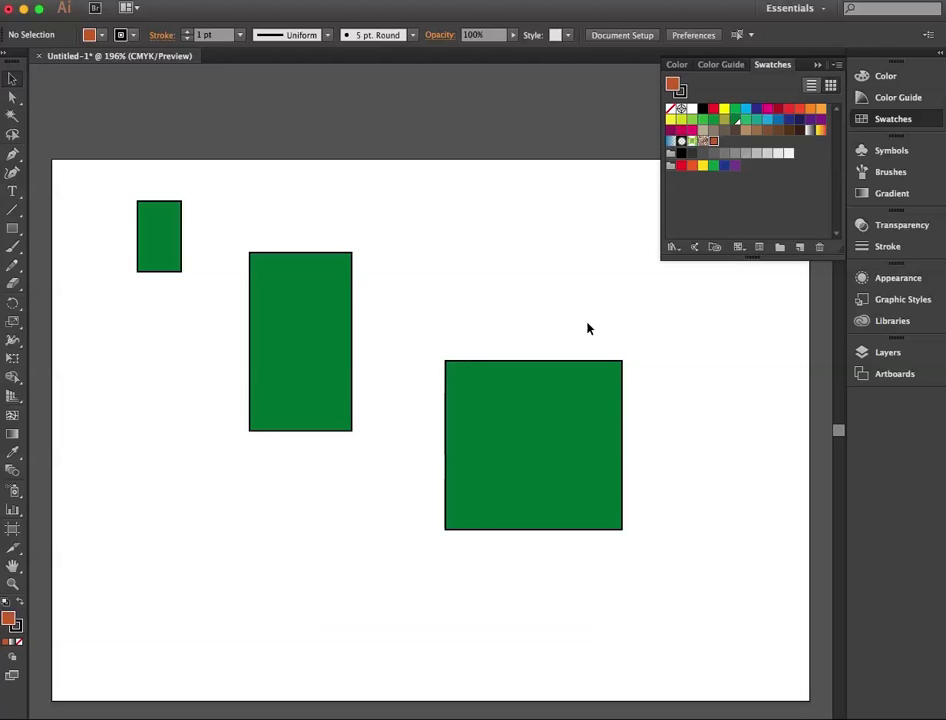
double_click(715, 144)
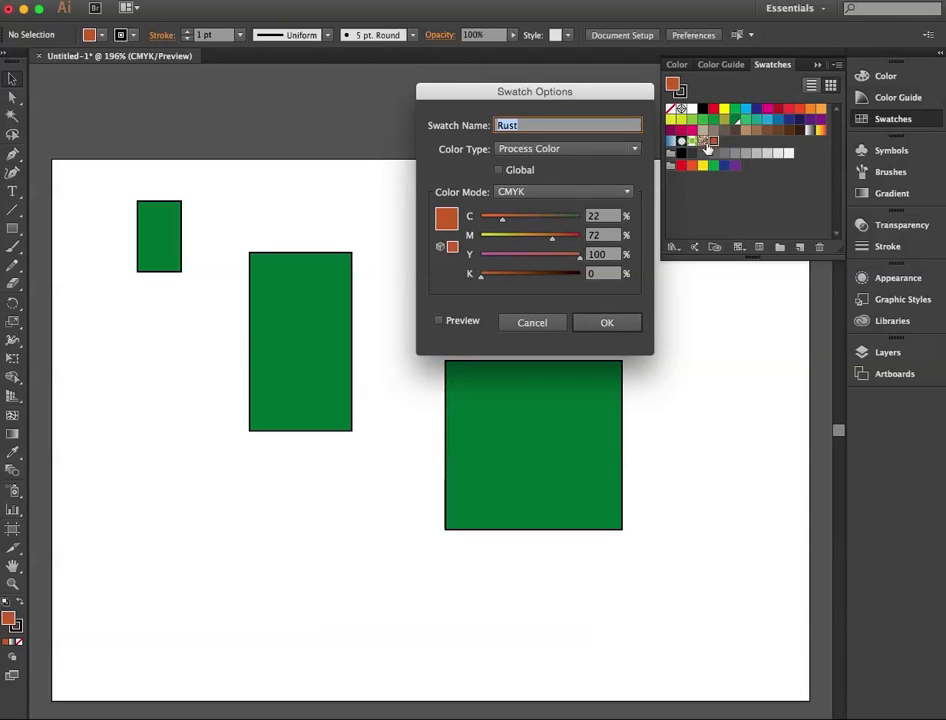
click(499, 170)
click(607, 322)
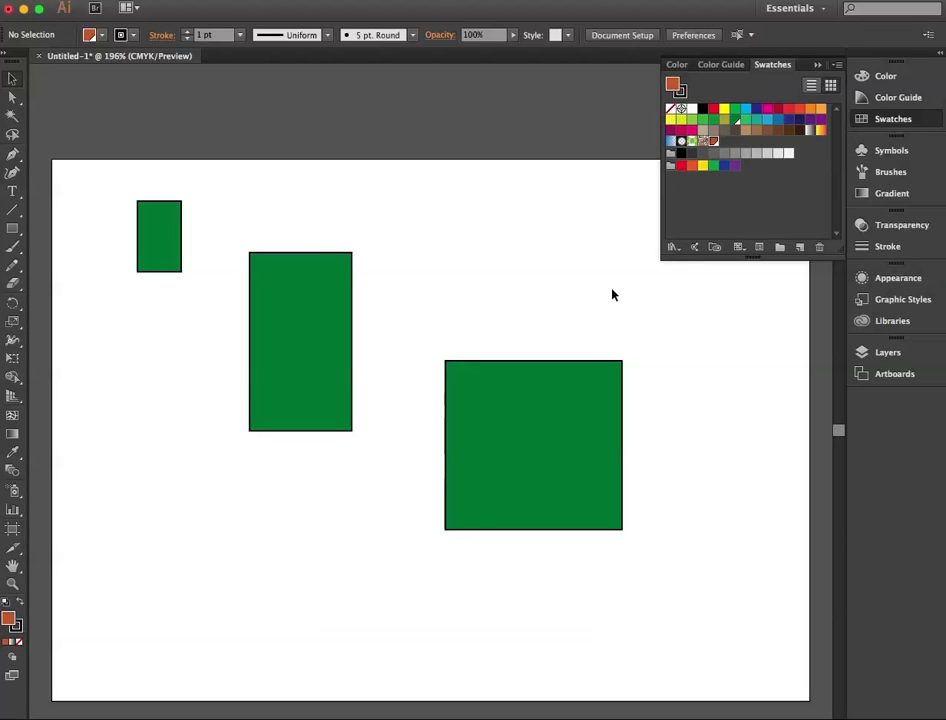
Step: Create a dark blue spot color swatch from Rust with C 100, M 100, Y 0 and K 21 percent
click(799, 247)
click(574, 234)
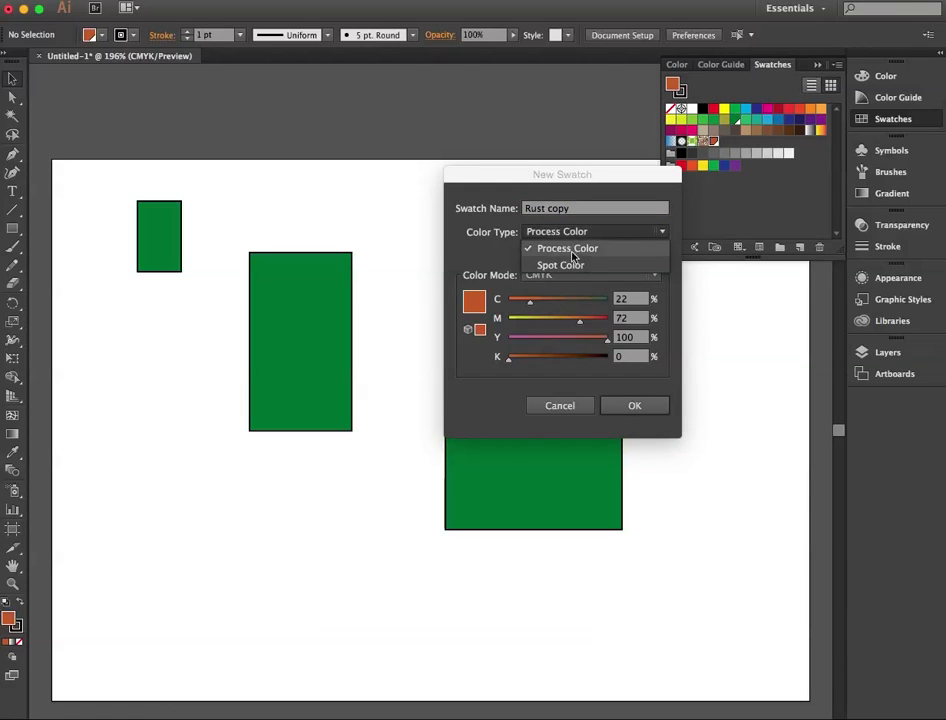
click(574, 265)
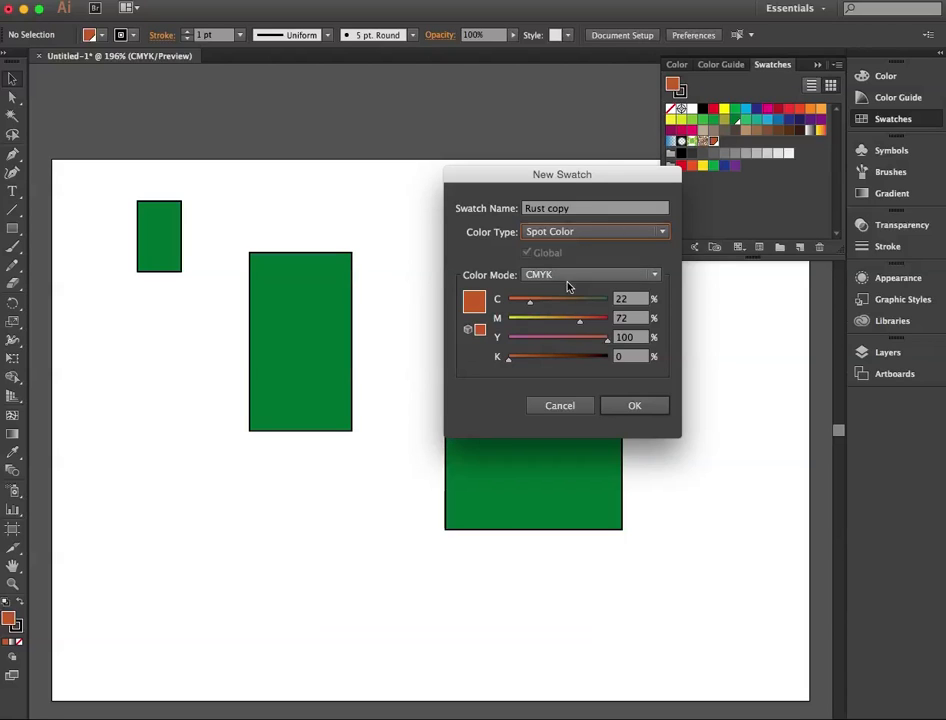
drag(530, 301, 530, 364)
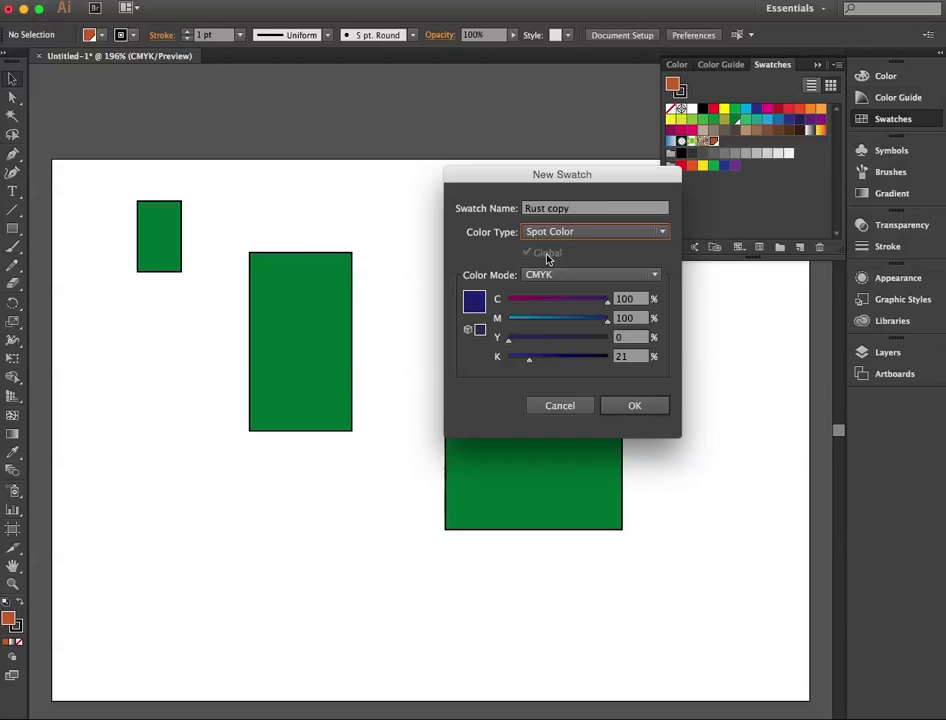
click(645, 408)
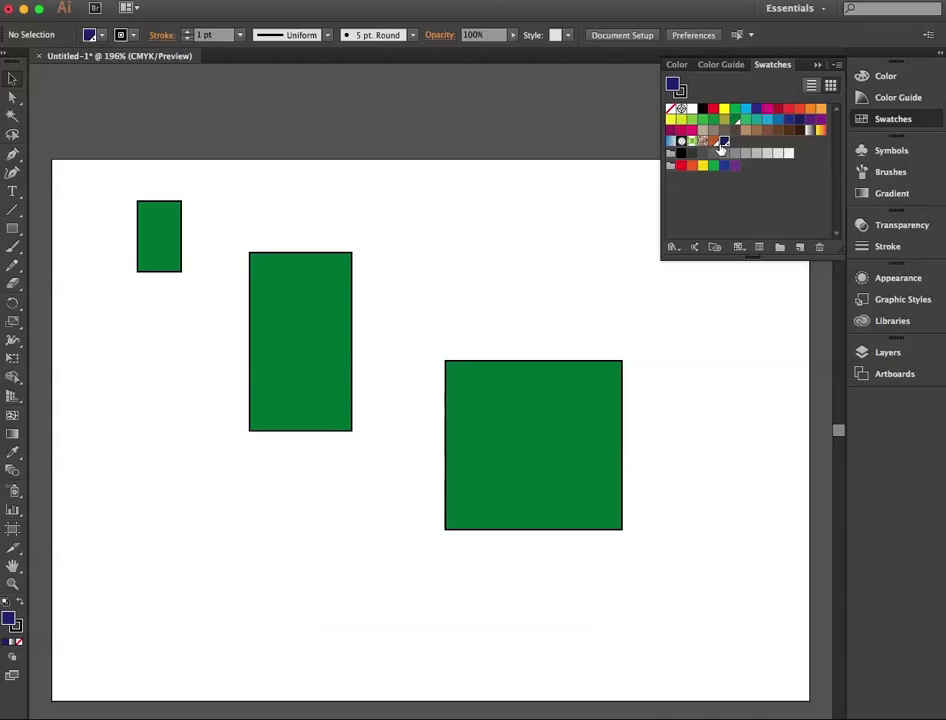
Step: Open the PANTONE+ Solid Coated color book, and move and enlarge it over the artboard
click(672, 247)
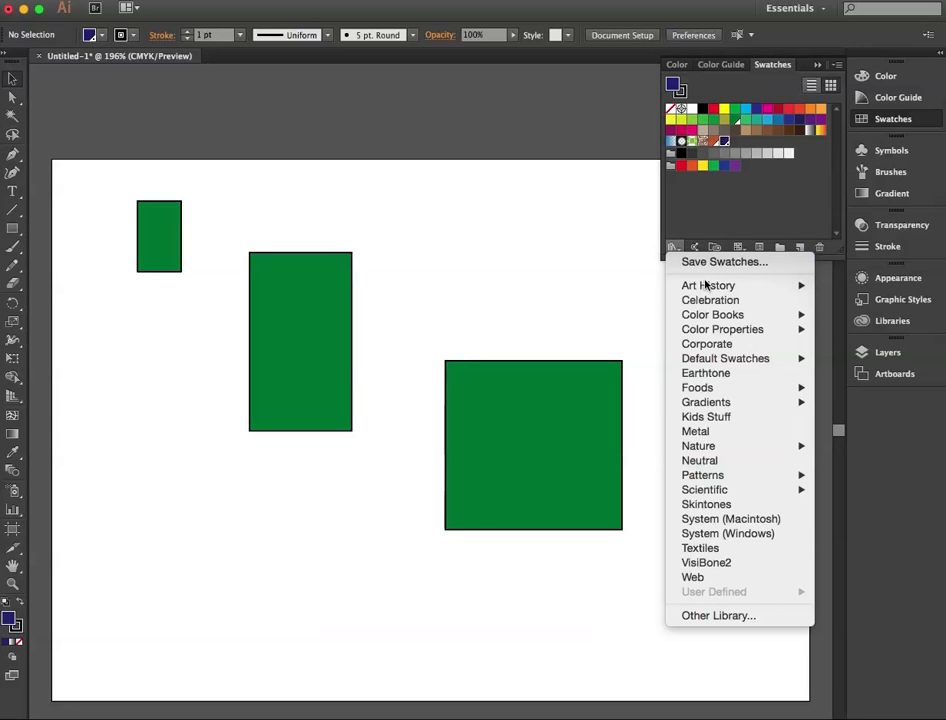
mouse_move(740, 289)
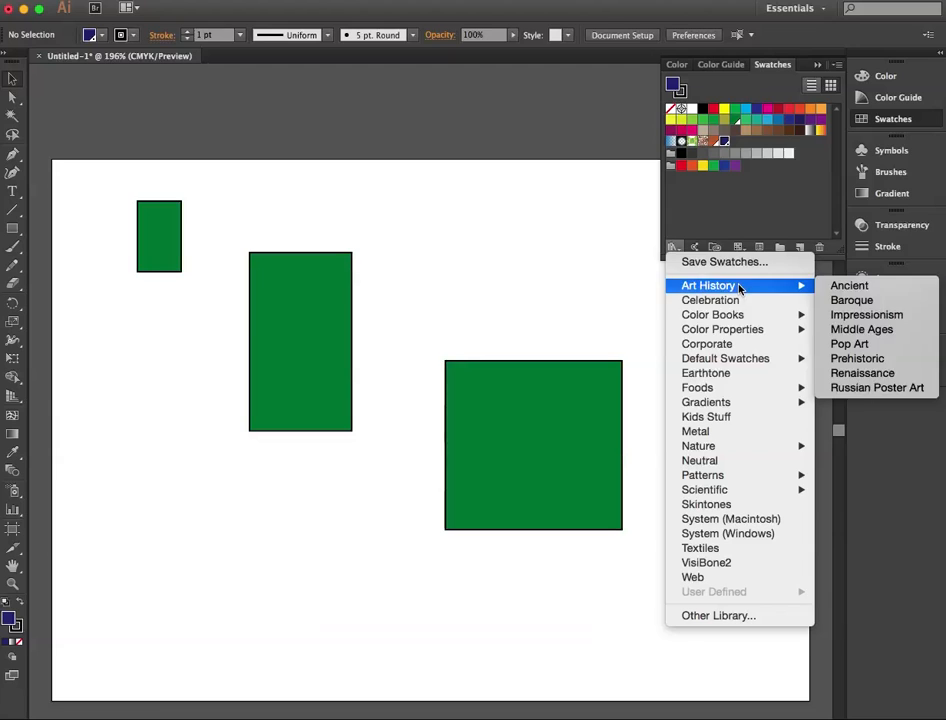
mouse_move(730, 321)
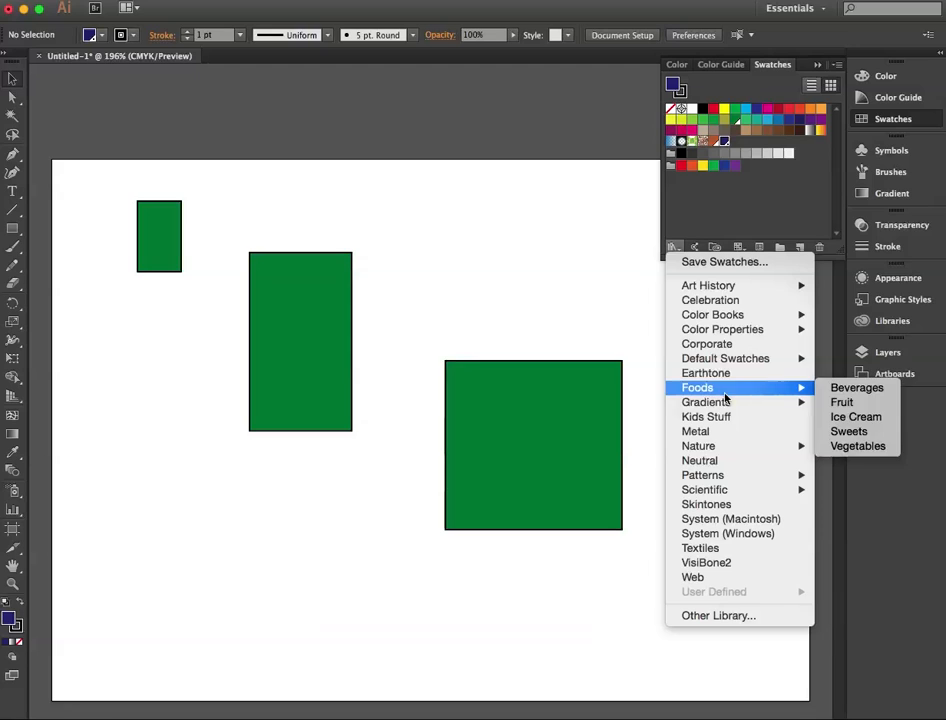
mouse_move(726, 405)
mouse_move(728, 446)
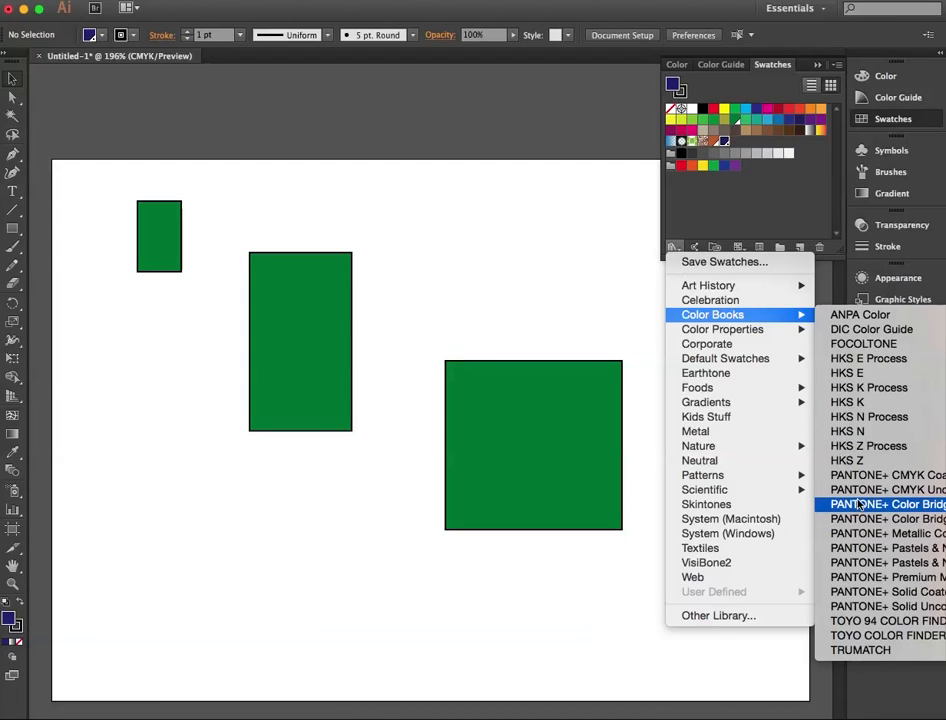
click(857, 597)
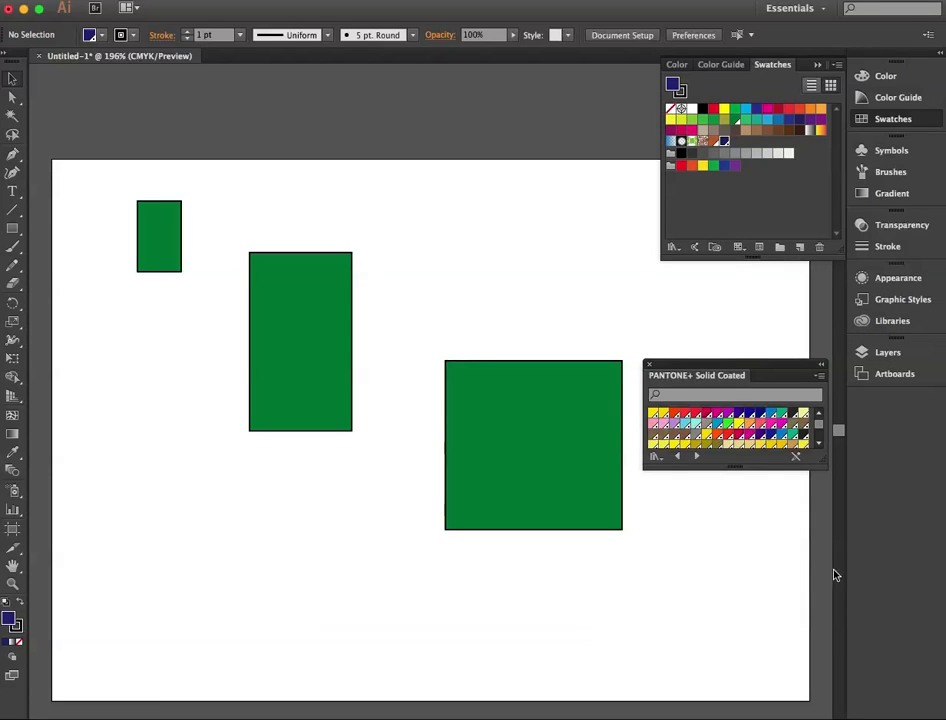
drag(735, 375, 424, 160)
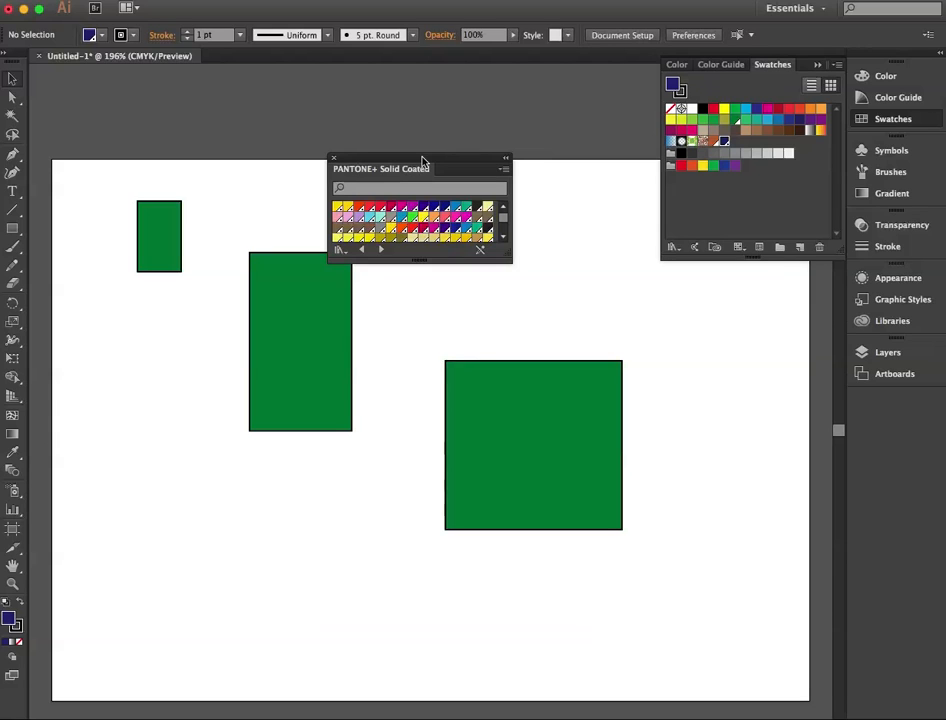
drag(510, 258, 580, 462)
Step: Find color 287 in the PANTONE+ Solid Coated library, add it to the document's swatches and close the library
click(404, 190)
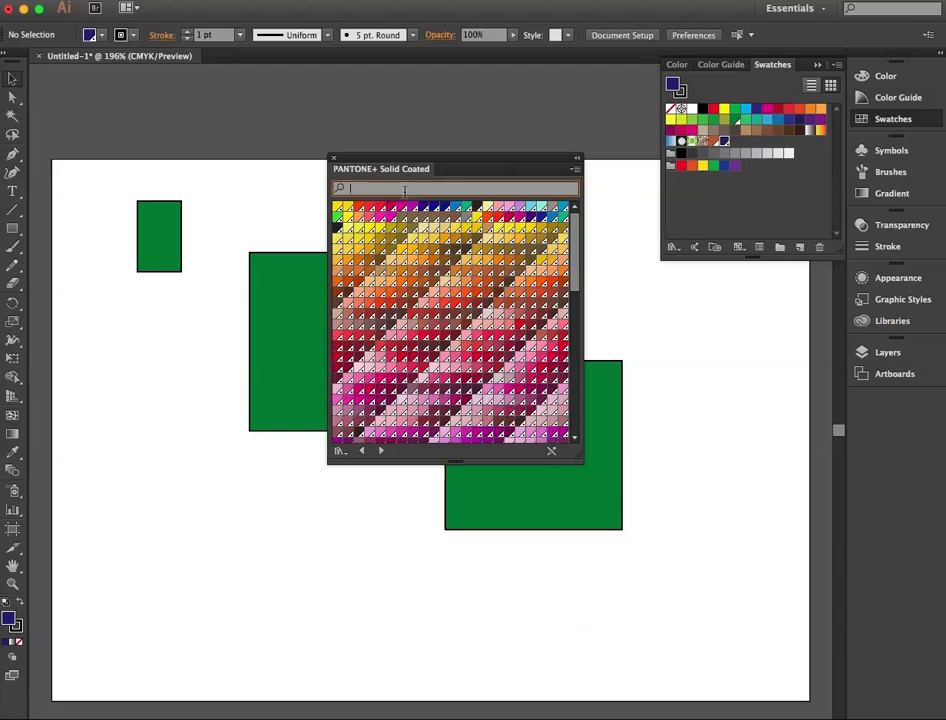
text(287)
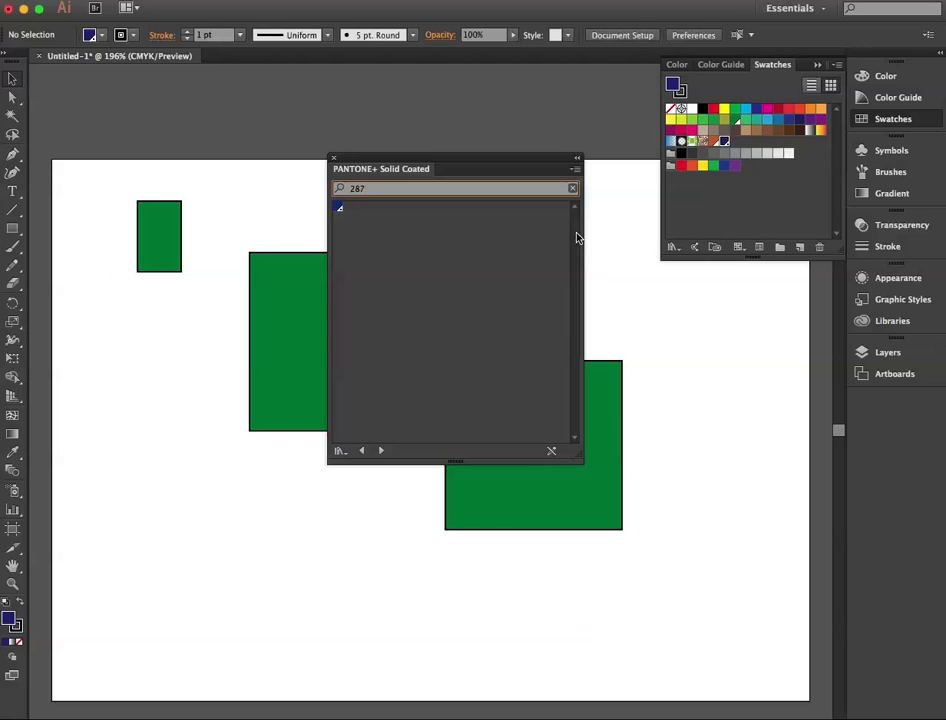
drag(338, 210, 767, 167)
click(333, 158)
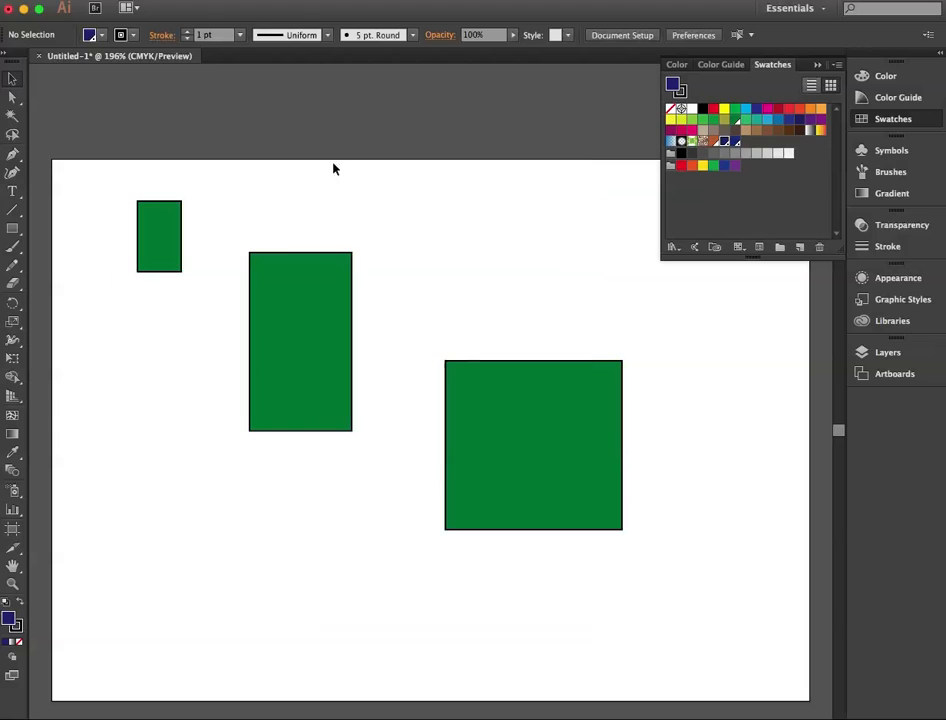
Step: Fill all three rectangles with the PANTONE 287 swatch and deselect them
drag(122, 221, 632, 415)
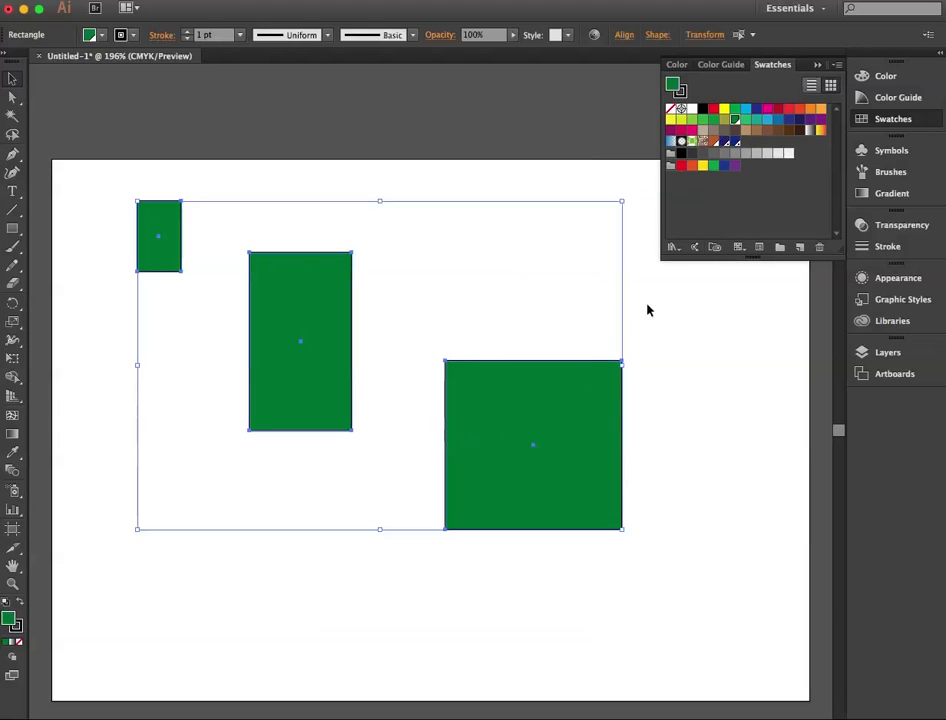
click(733, 141)
click(704, 336)
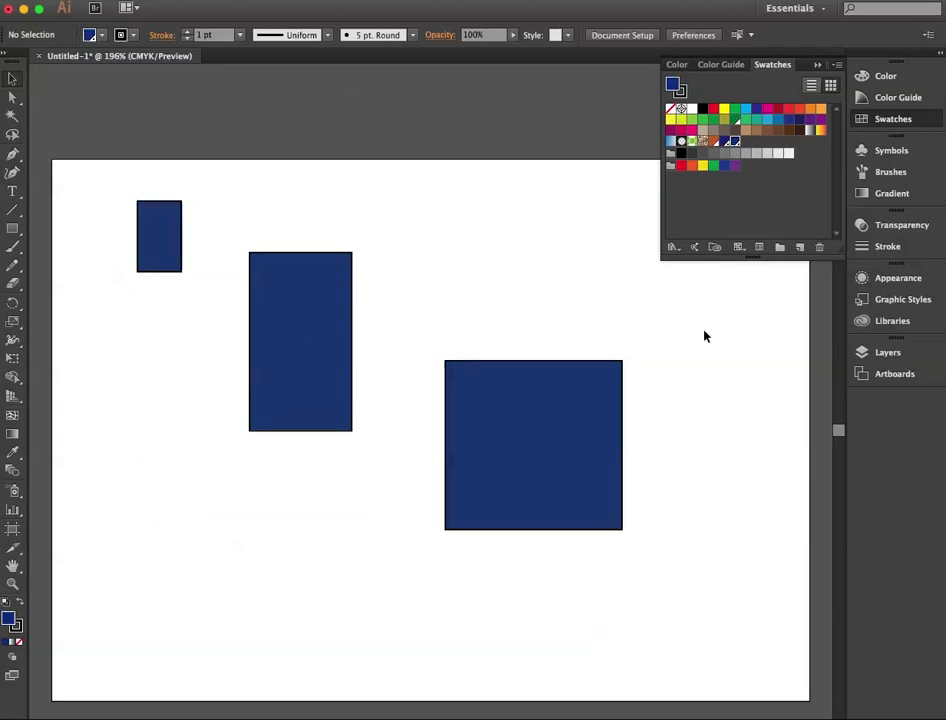